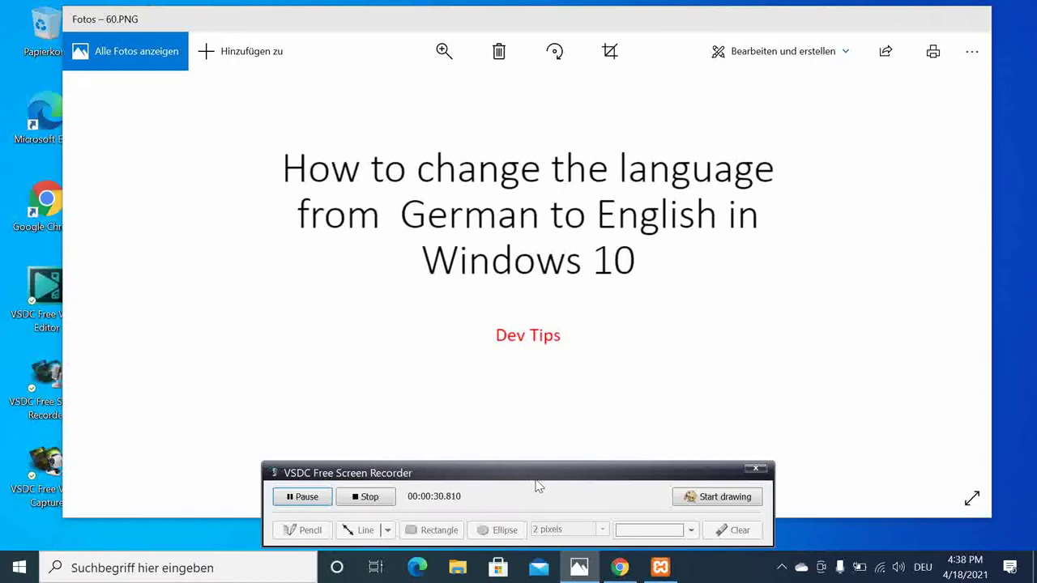
Open the Windows settings and go to the Sprache page under Zeit und Sprache
{"action": "left_click", "coordinate": [25, 567]}
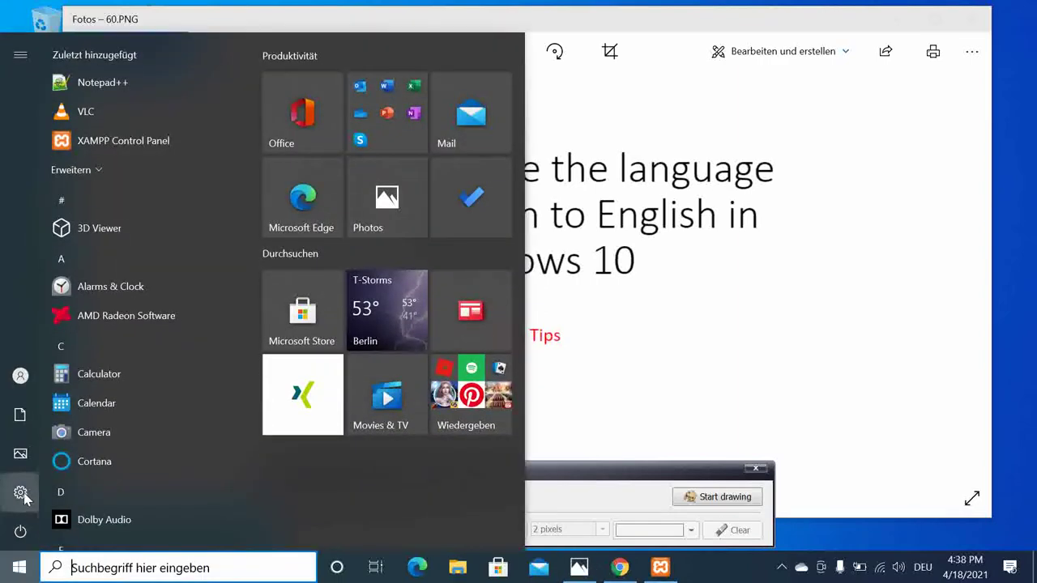
{"action": "left_click", "coordinate": [24, 496]}
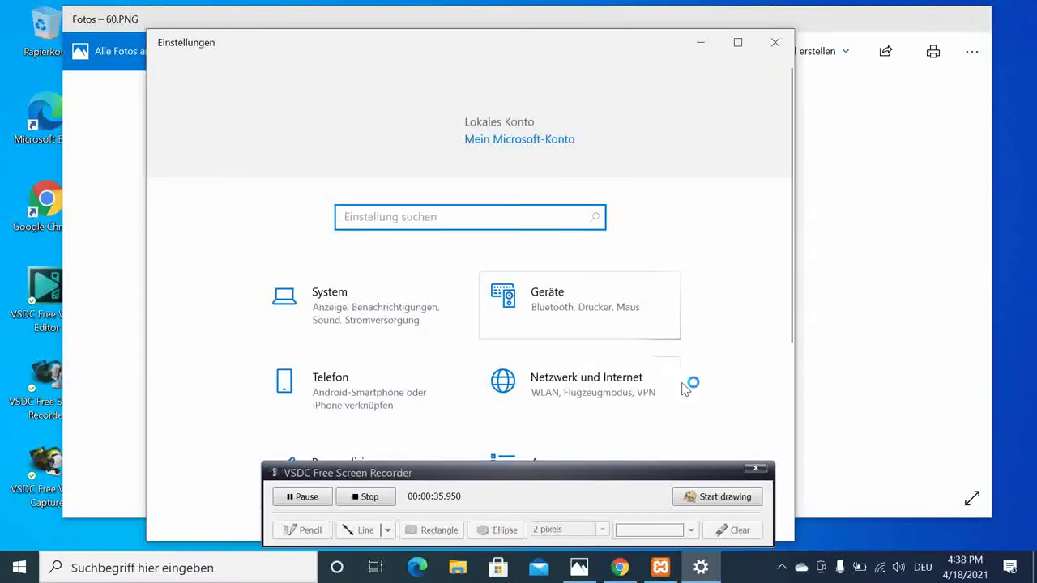
{"action": "left_click_drag", "start_coordinate": [658, 477], "coordinate": [731, 535]}
{"action": "scroll", "coordinate": [754, 357], "scroll_direction": "down", "scroll_amount": 5}
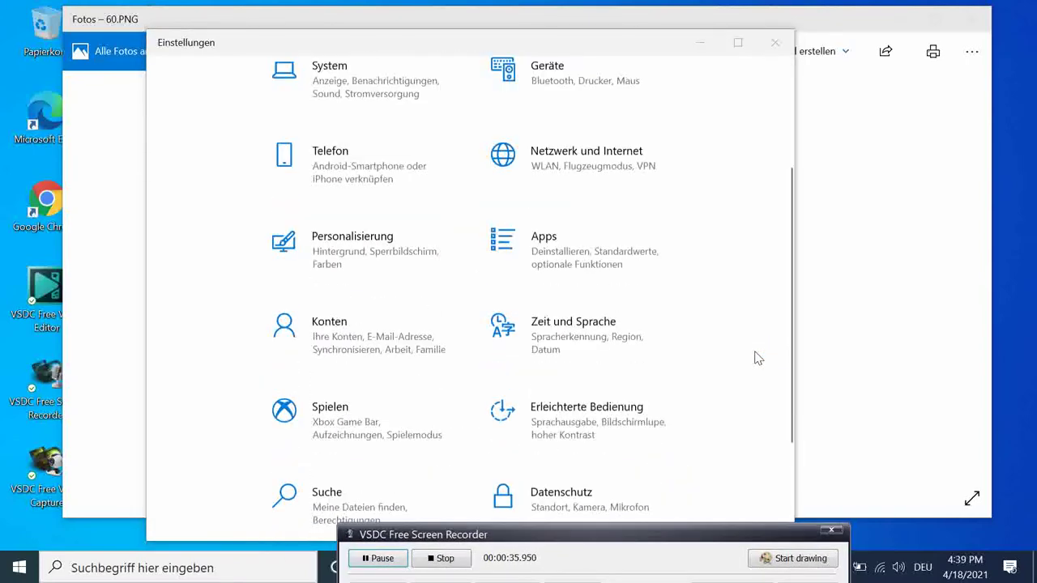
{"action": "scroll", "coordinate": [632, 243], "scroll_direction": "up", "scroll_amount": 1}
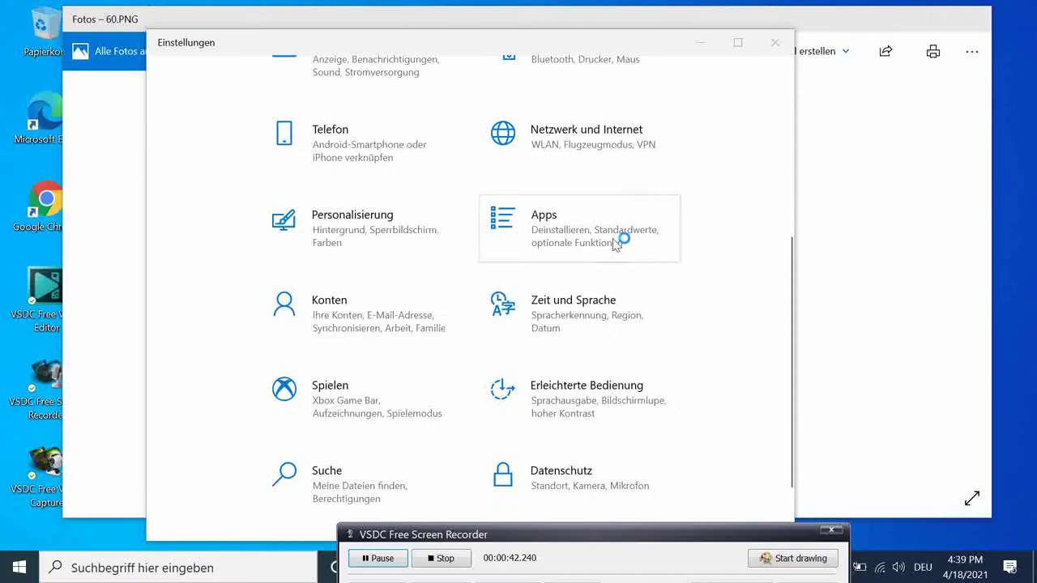
{"action": "left_click", "coordinate": [601, 316]}
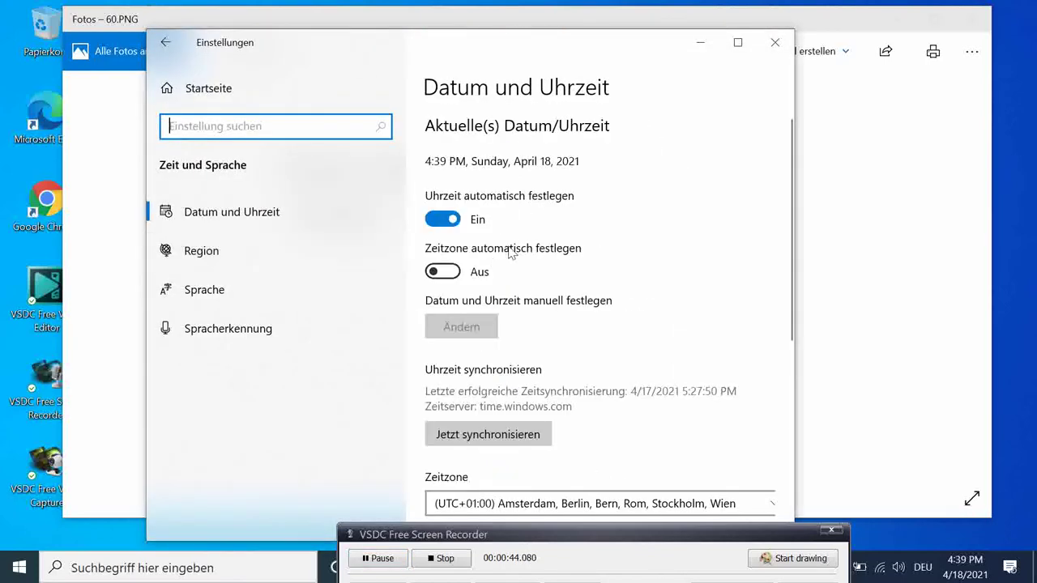
{"action": "scroll", "coordinate": [510, 254], "scroll_direction": "down", "scroll_amount": 3}
{"action": "left_click", "coordinate": [214, 306]}
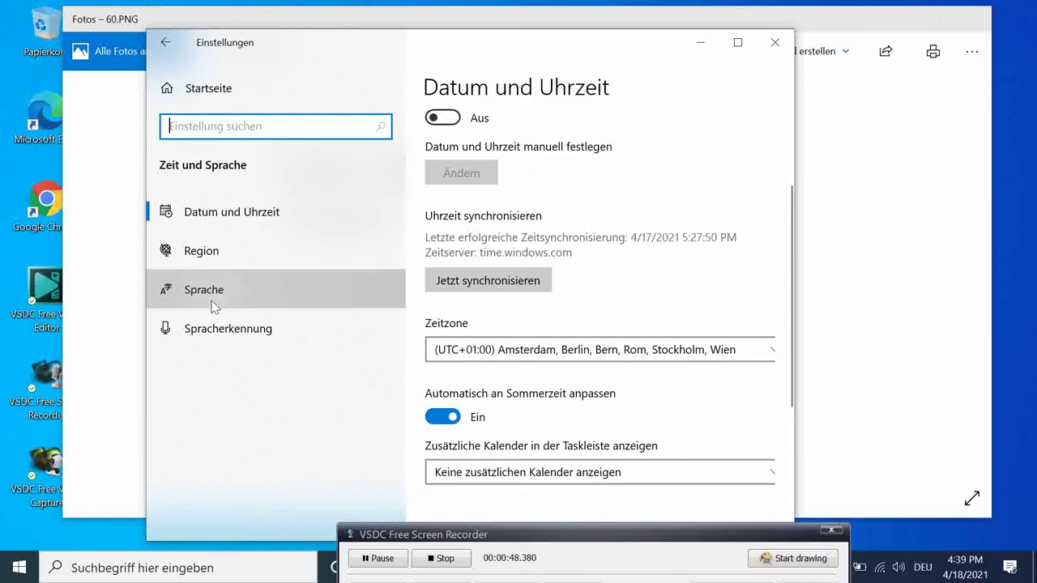
Set up the installation of English (Australia) as the Windows display language, but cancel it before installing
{"action": "scroll", "coordinate": [653, 350], "scroll_direction": "down", "scroll_amount": 5}
{"action": "scroll", "coordinate": [652, 350], "scroll_direction": "down", "scroll_amount": 4}
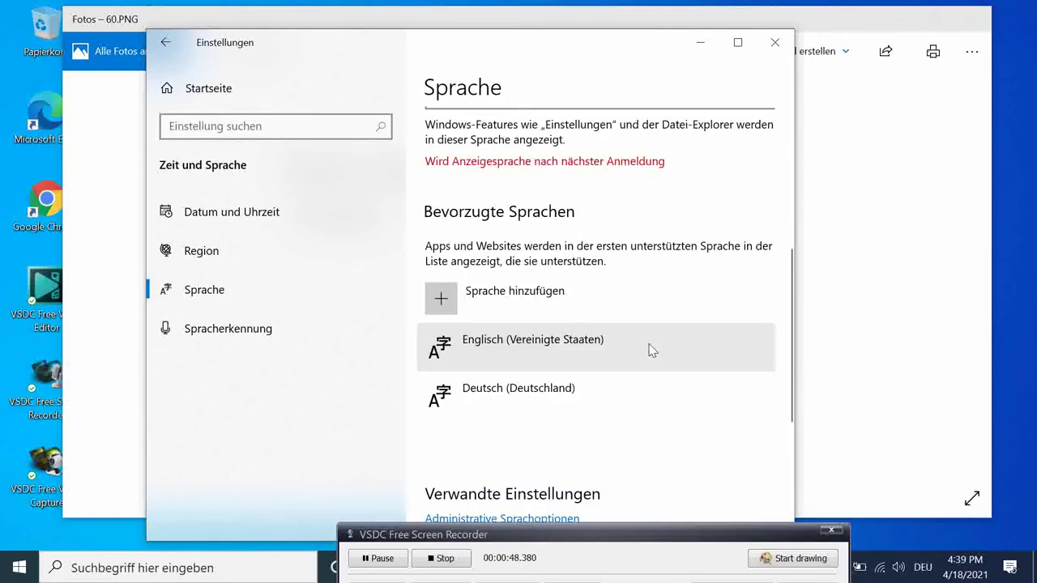
{"action": "scroll", "coordinate": [653, 350], "scroll_direction": "up", "scroll_amount": 3}
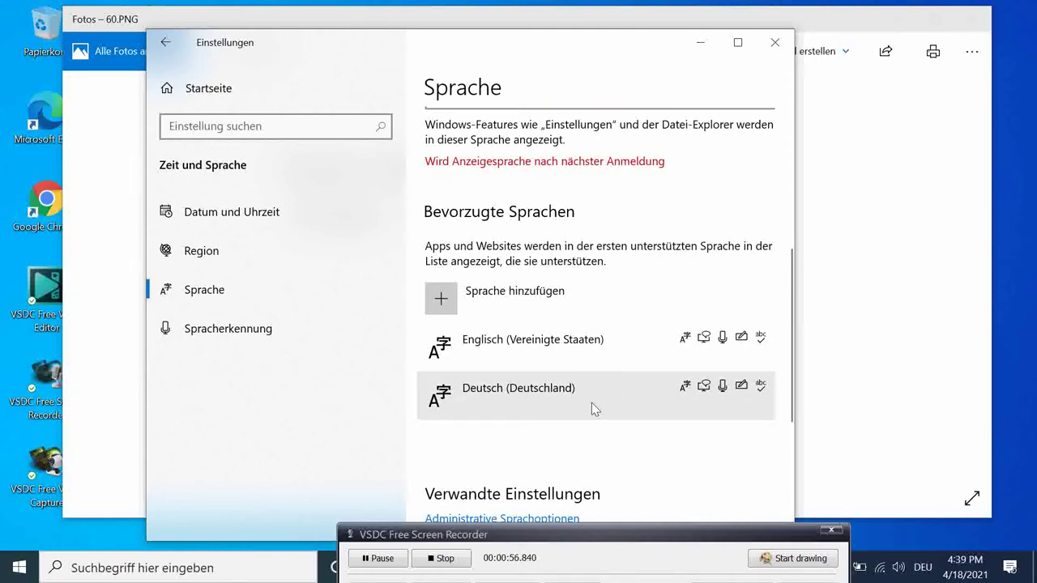
{"action": "scroll", "coordinate": [539, 398], "scroll_direction": "down", "scroll_amount": 3}
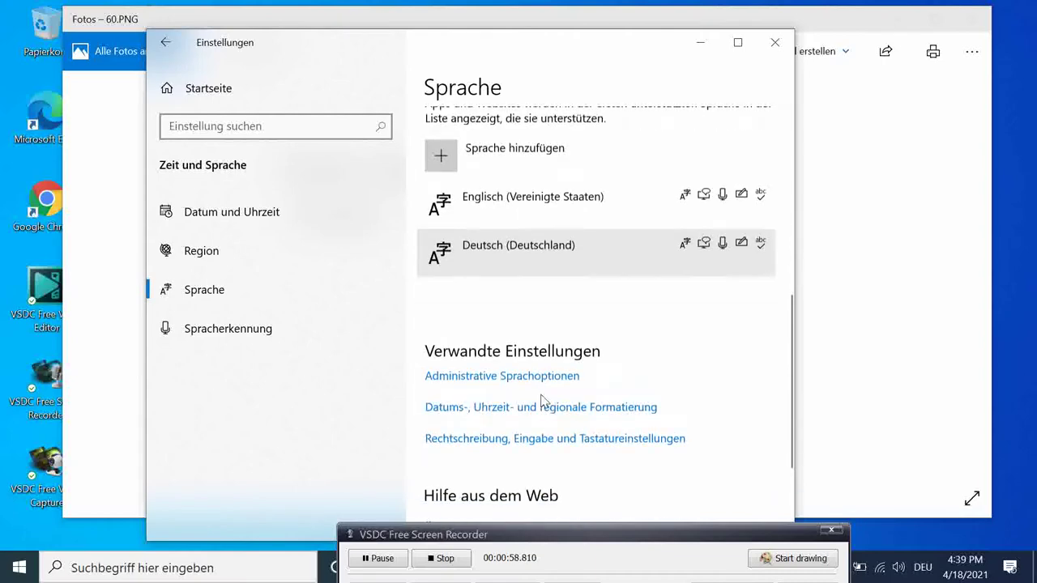
{"action": "scroll", "coordinate": [541, 401], "scroll_direction": "up", "scroll_amount": 2}
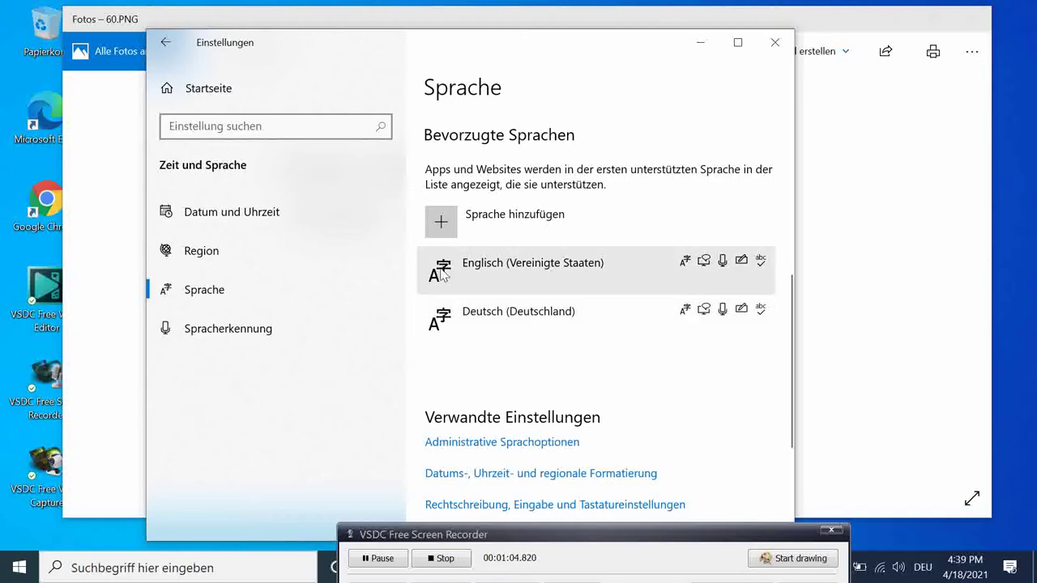
{"action": "left_click", "coordinate": [442, 229]}
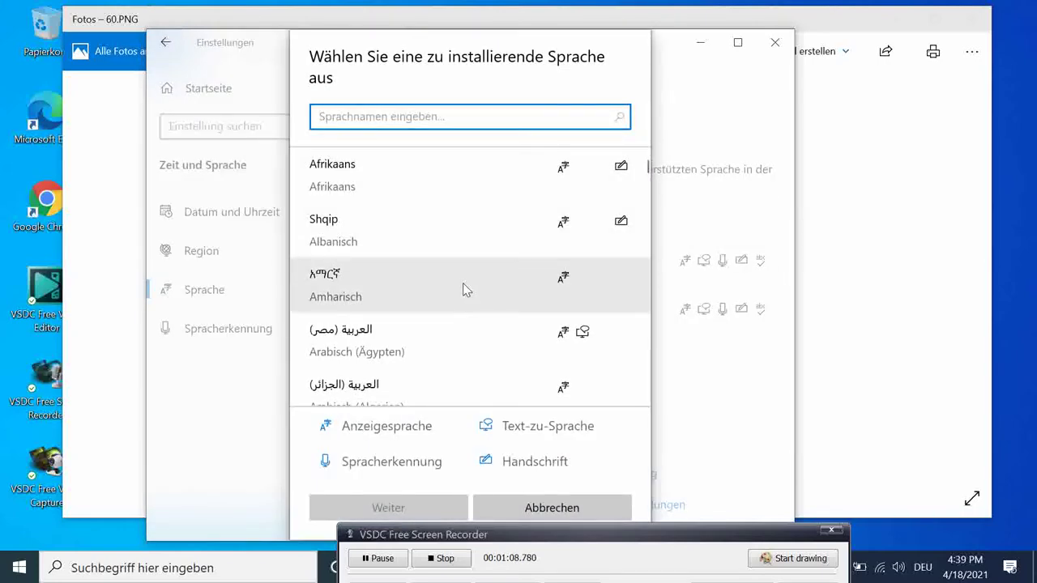
{"action": "type", "text": "en"}
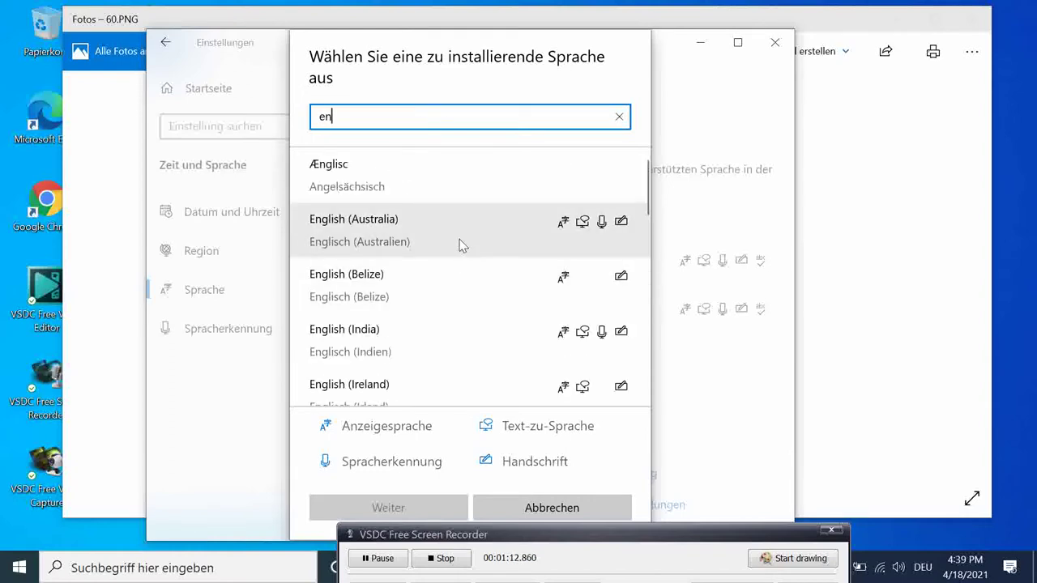
{"action": "left_click", "coordinate": [461, 245]}
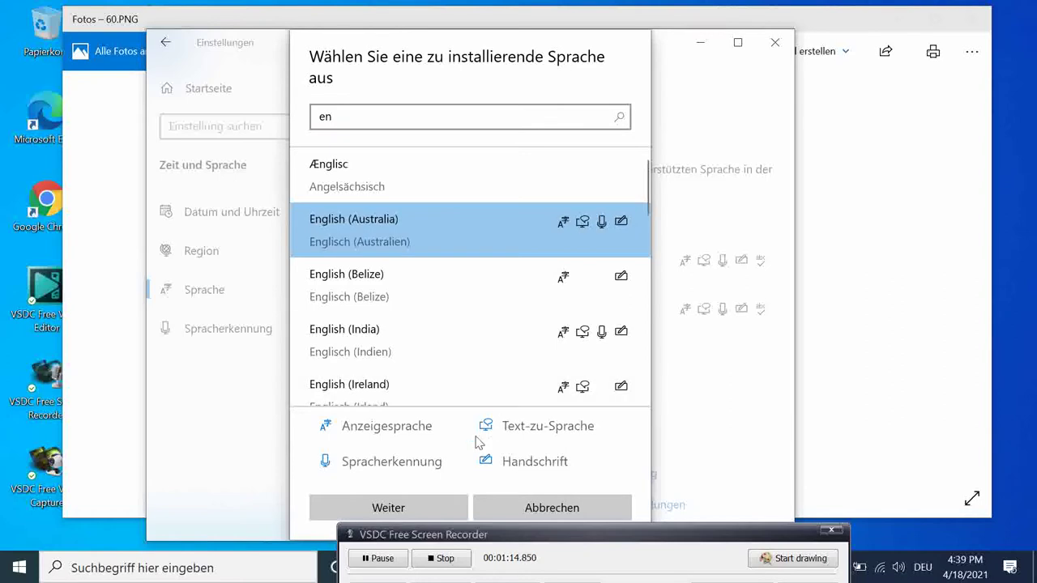
{"action": "left_click", "coordinate": [397, 510]}
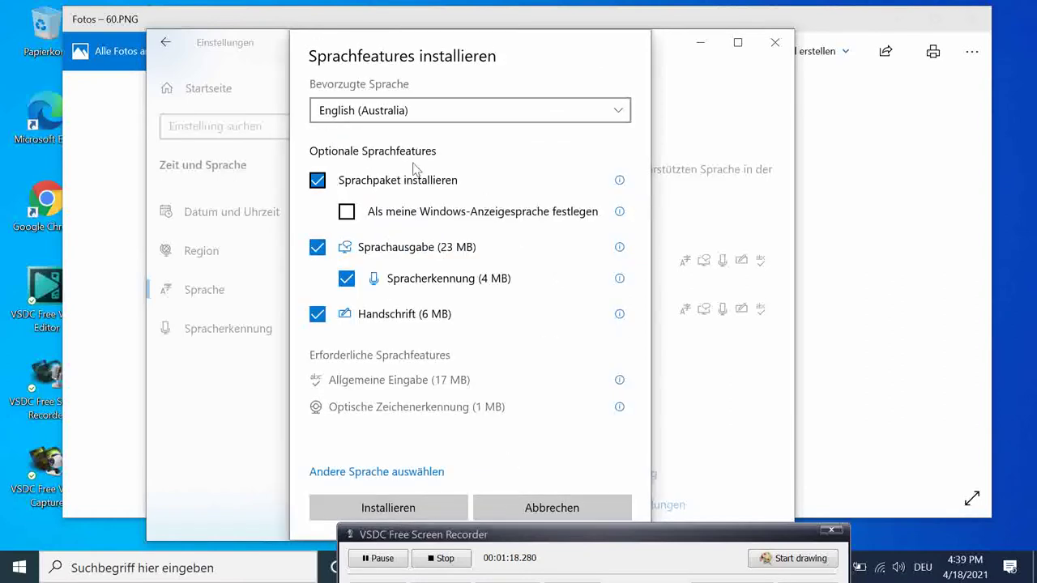
{"action": "left_click", "coordinate": [347, 212]}
{"action": "left_click", "coordinate": [543, 510]}
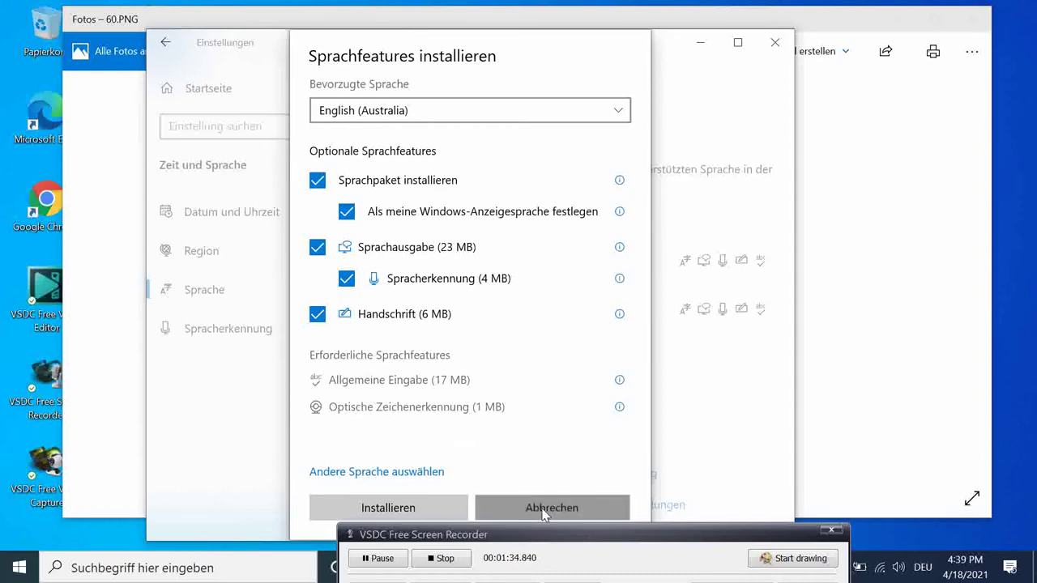
Open the language options of Englisch (Vereinigte Staaten) and go to its keyboards section
{"action": "scroll", "coordinate": [747, 404], "scroll_direction": "down", "scroll_amount": 1}
{"action": "scroll", "coordinate": [749, 404], "scroll_direction": "down", "scroll_amount": 2}
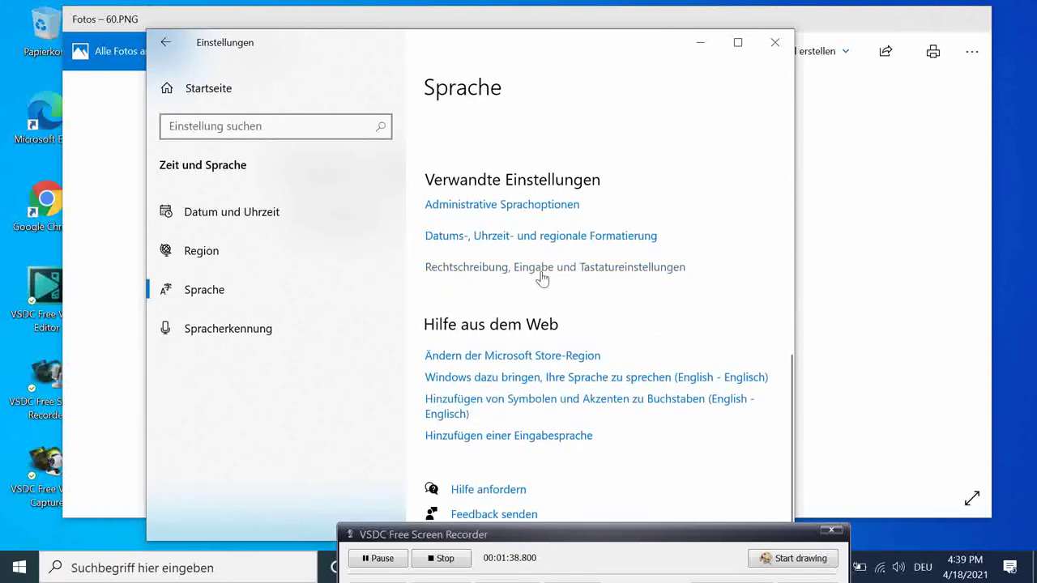
{"action": "scroll", "coordinate": [587, 345], "scroll_direction": "up", "scroll_amount": 3}
{"action": "scroll", "coordinate": [580, 421], "scroll_direction": "down", "scroll_amount": 3}
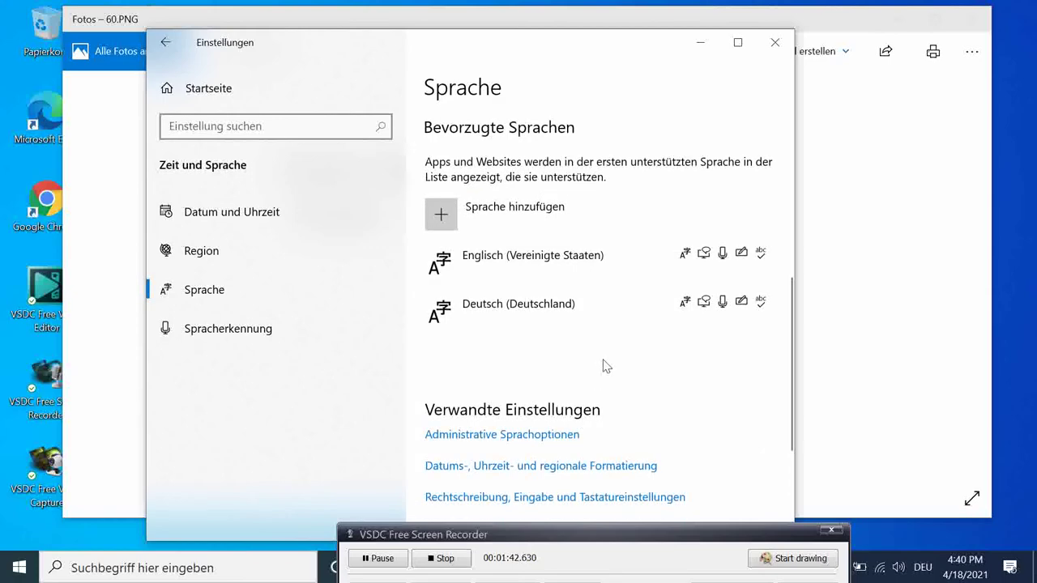
{"action": "left_click", "coordinate": [562, 270]}
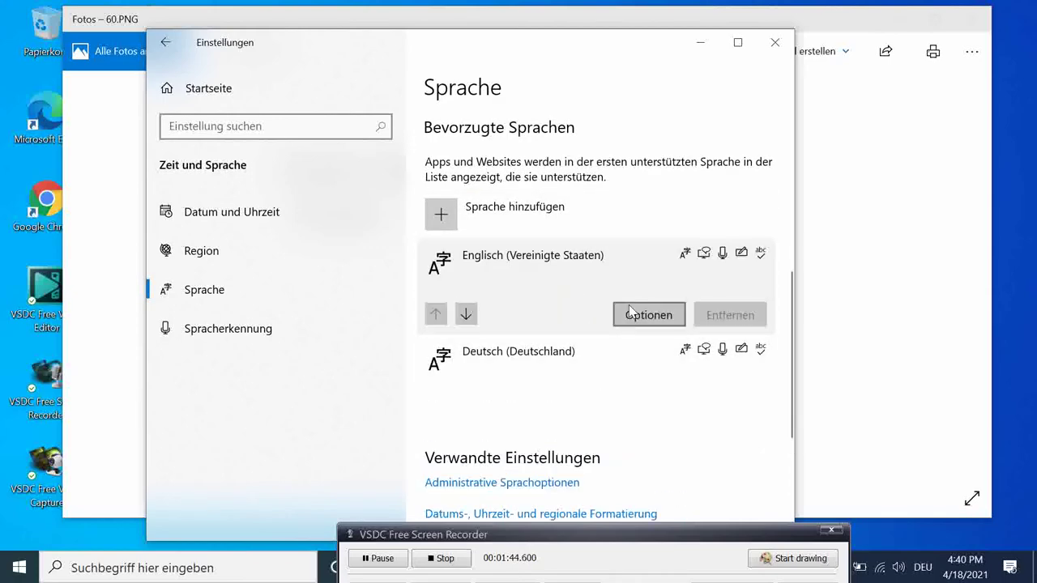
{"action": "left_click", "coordinate": [632, 313]}
{"action": "scroll", "coordinate": [319, 403], "scroll_direction": "down", "scroll_amount": 3}
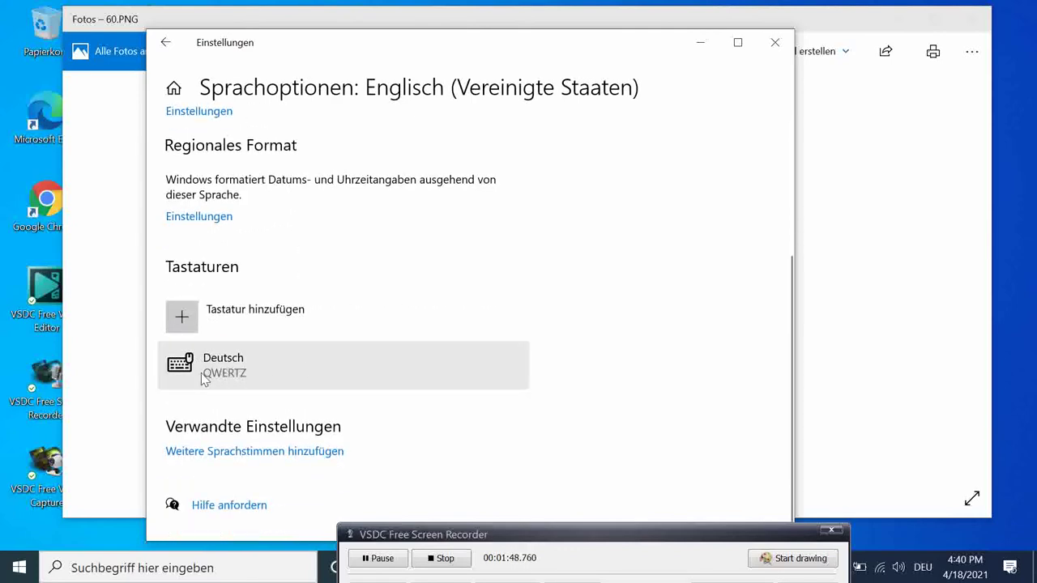
Add the US QWERTY keyboard to Englisch (Vereinigte Staaten) and remove its Deutsch QWERTZ keyboard
{"action": "left_click", "coordinate": [188, 321]}
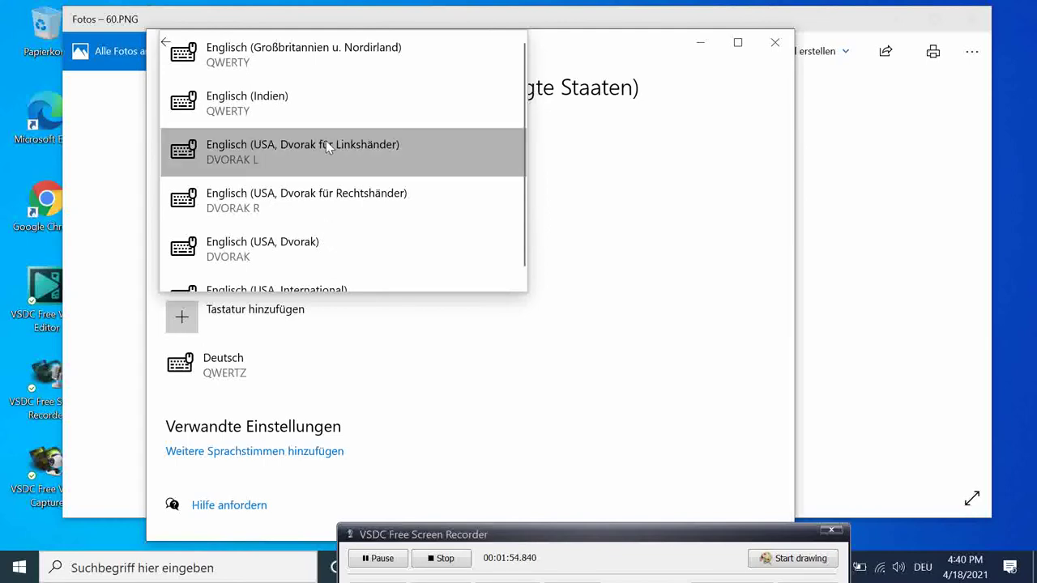
{"action": "scroll", "coordinate": [325, 142], "scroll_direction": "down", "scroll_amount": 1}
{"action": "scroll", "coordinate": [324, 159], "scroll_direction": "down", "scroll_amount": 1}
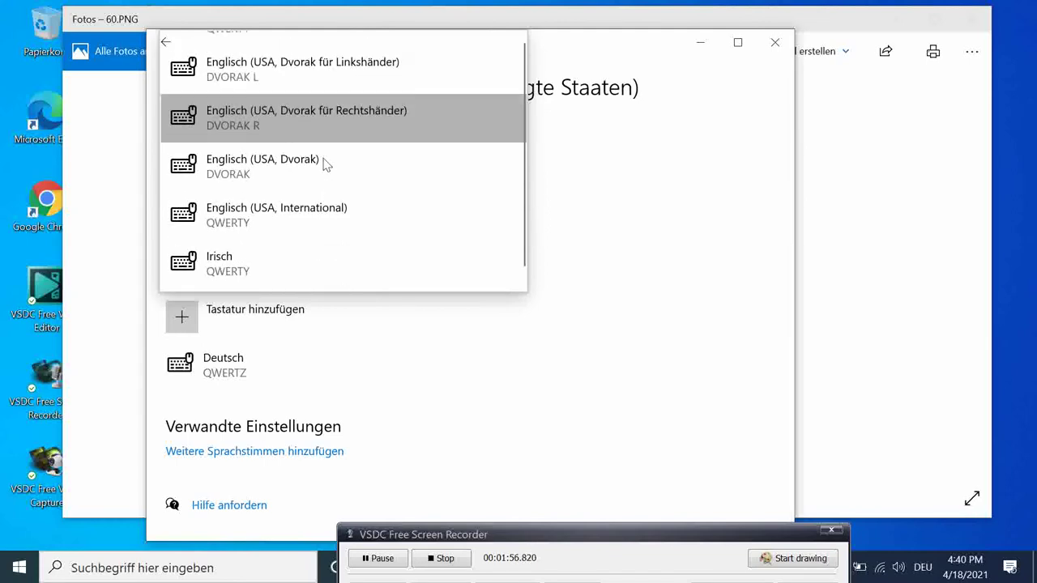
{"action": "scroll", "coordinate": [313, 231], "scroll_direction": "down", "scroll_amount": 1}
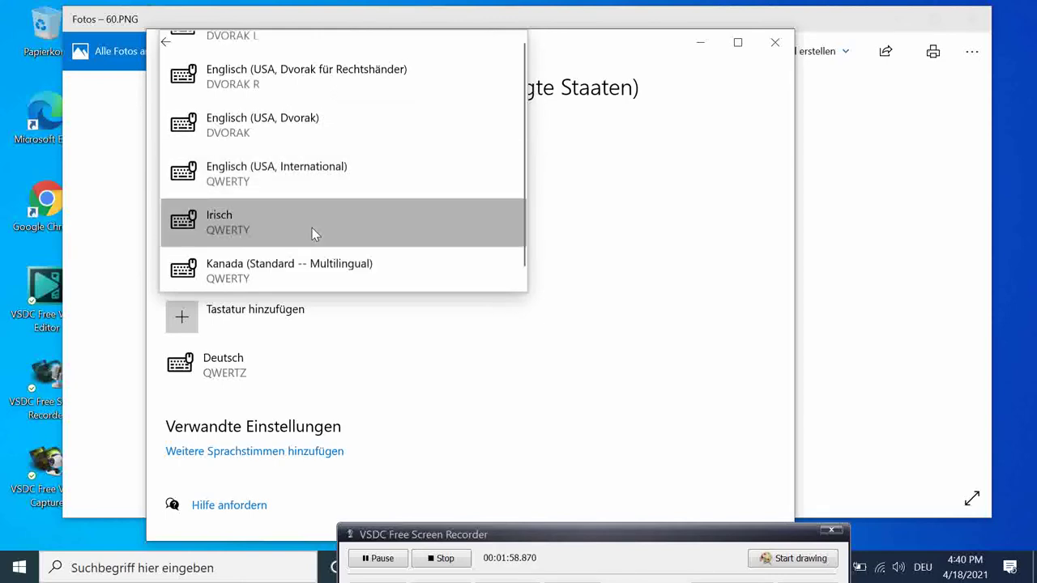
{"action": "scroll", "coordinate": [312, 230], "scroll_direction": "down", "scroll_amount": 1}
{"action": "scroll", "coordinate": [313, 229], "scroll_direction": "up", "scroll_amount": 4}
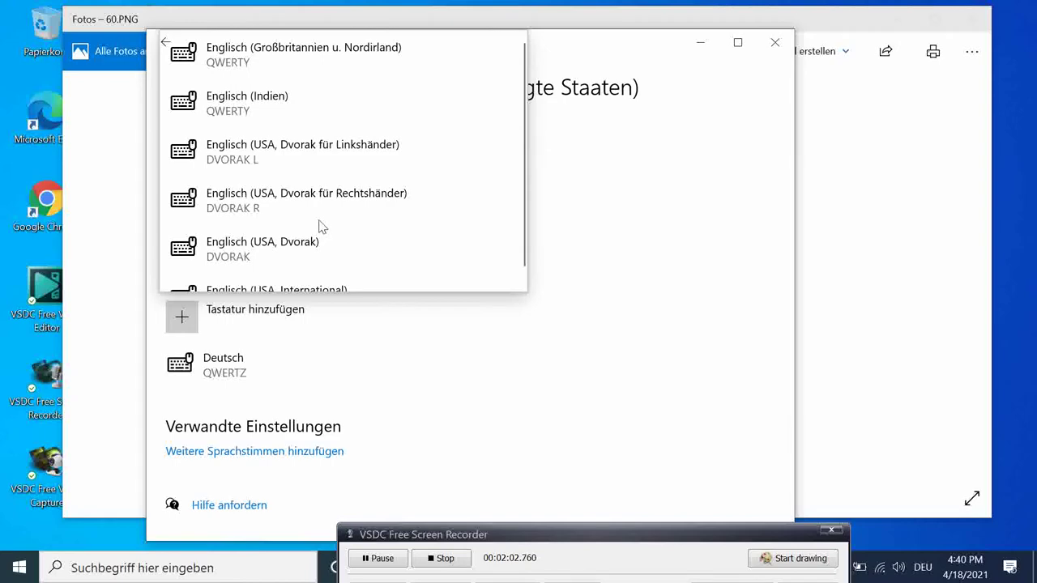
{"action": "scroll", "coordinate": [322, 225], "scroll_direction": "down", "scroll_amount": 1}
{"action": "scroll", "coordinate": [322, 224], "scroll_direction": "down", "scroll_amount": 2}
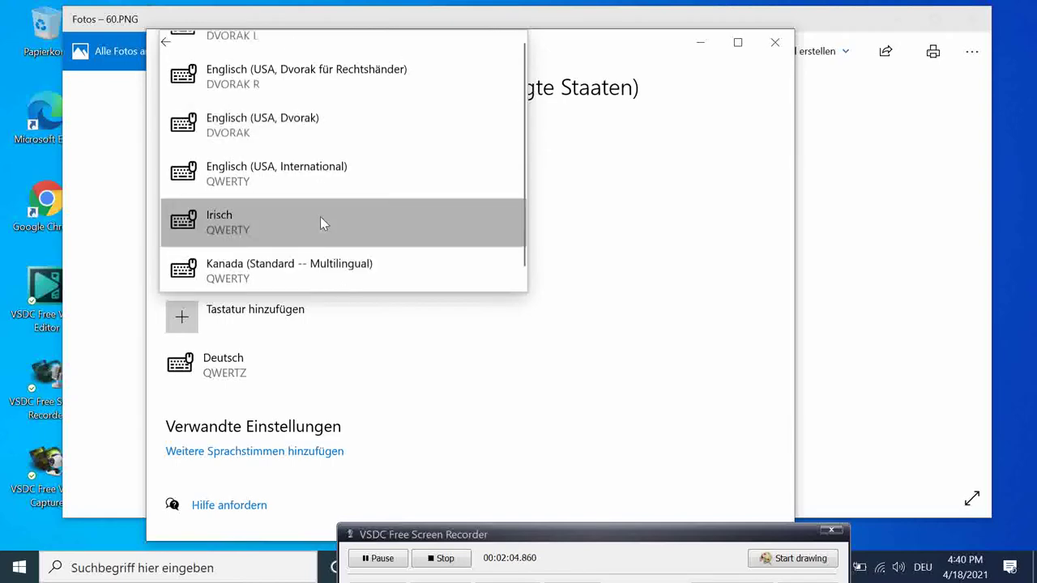
{"action": "scroll", "coordinate": [320, 216], "scroll_direction": "down", "scroll_amount": 3}
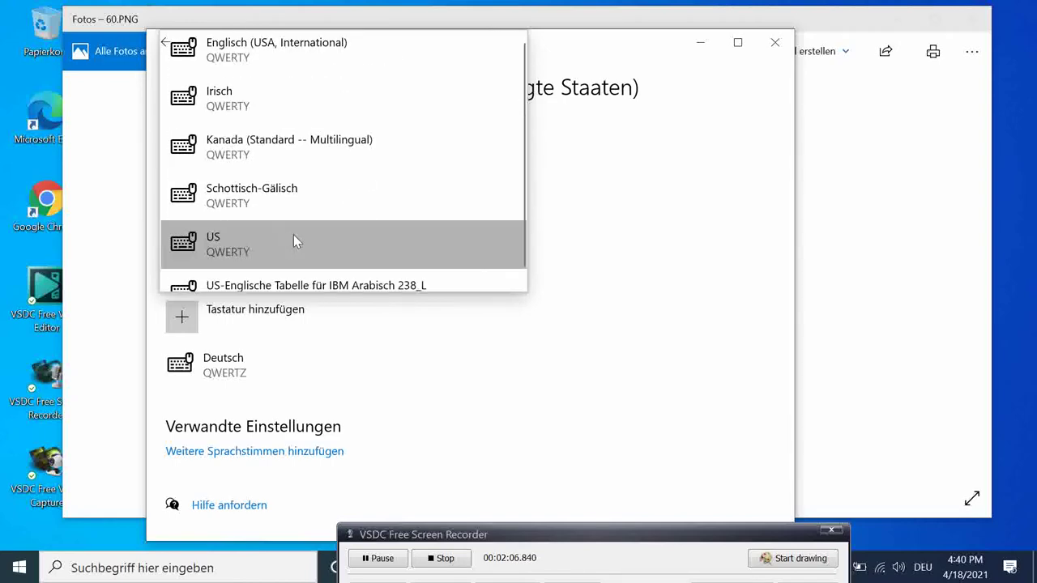
{"action": "left_click", "coordinate": [295, 240]}
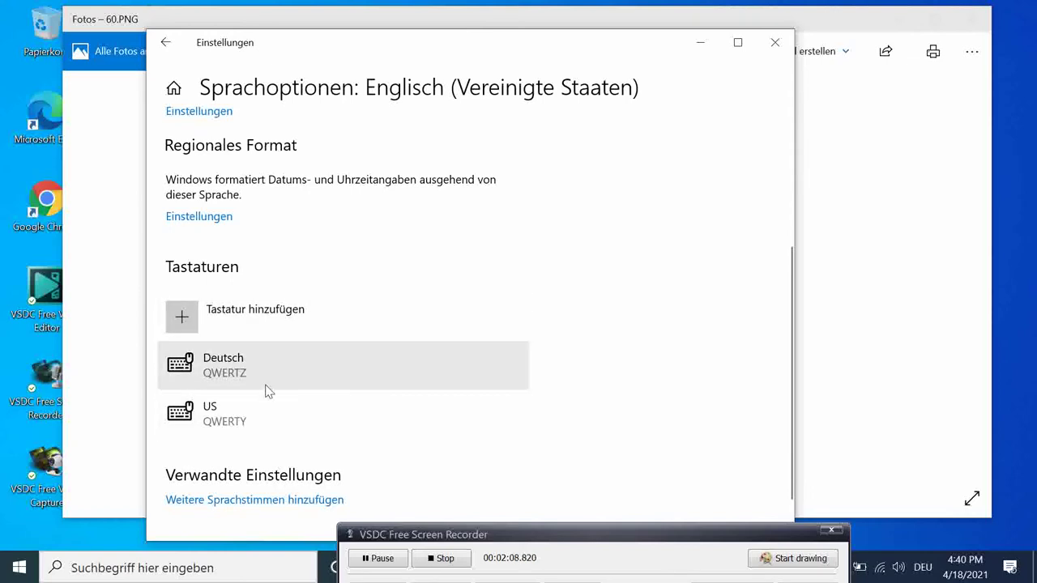
{"action": "left_click", "coordinate": [224, 377]}
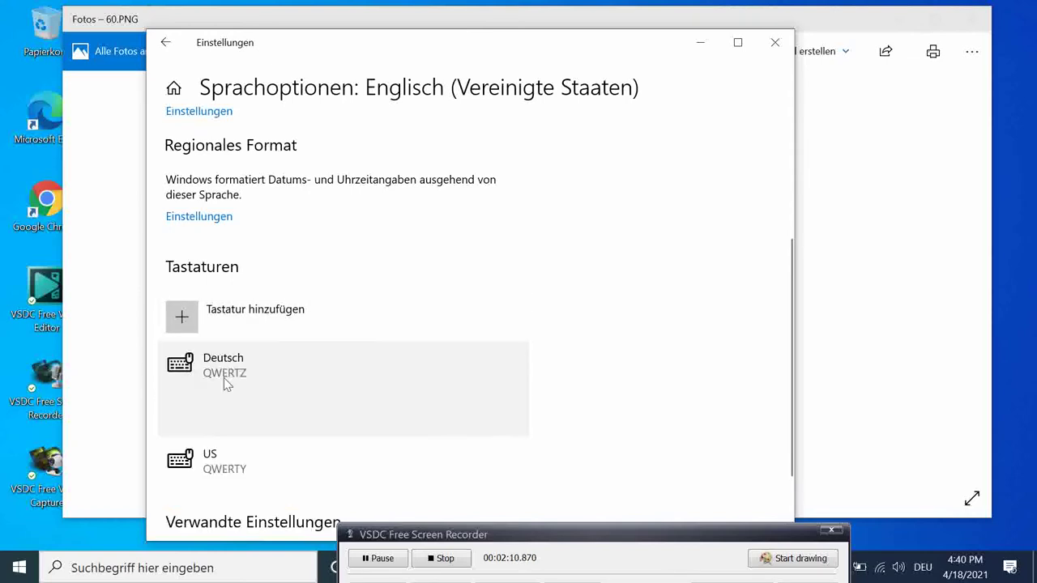
{"action": "left_click", "coordinate": [479, 423]}
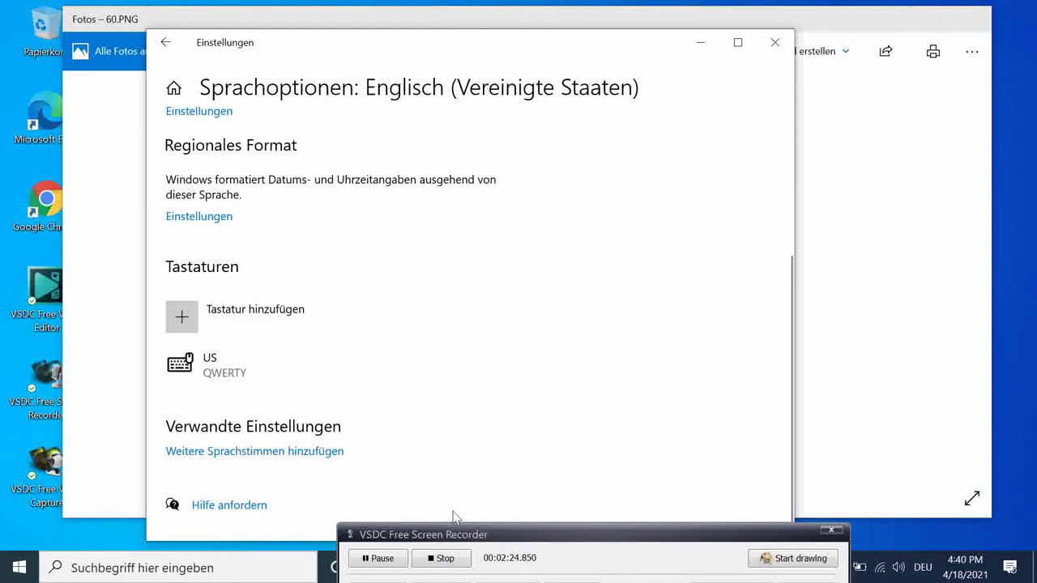
Switch to Chrome and examine the Wikipedia QWERTZ layout image in the image results for "qwertz keyboard"
{"action": "left_click", "coordinate": [491, 534]}
{"action": "left_click_drag", "start_coordinate": [566, 537], "coordinate": [705, 458]}
{"action": "left_click", "coordinate": [620, 568]}
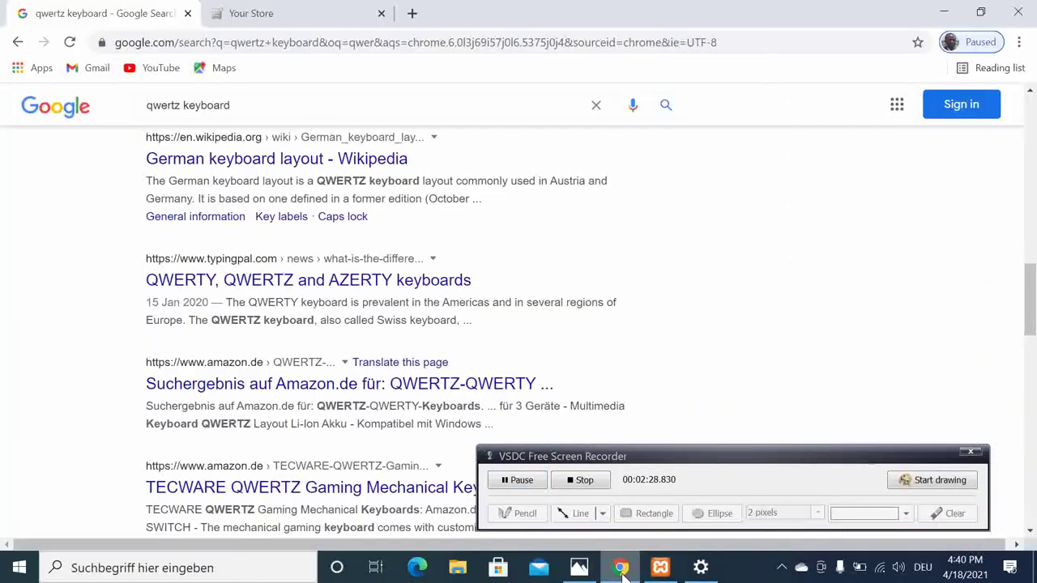
{"action": "left_click", "coordinate": [284, 16]}
{"action": "left_click", "coordinate": [143, 14]}
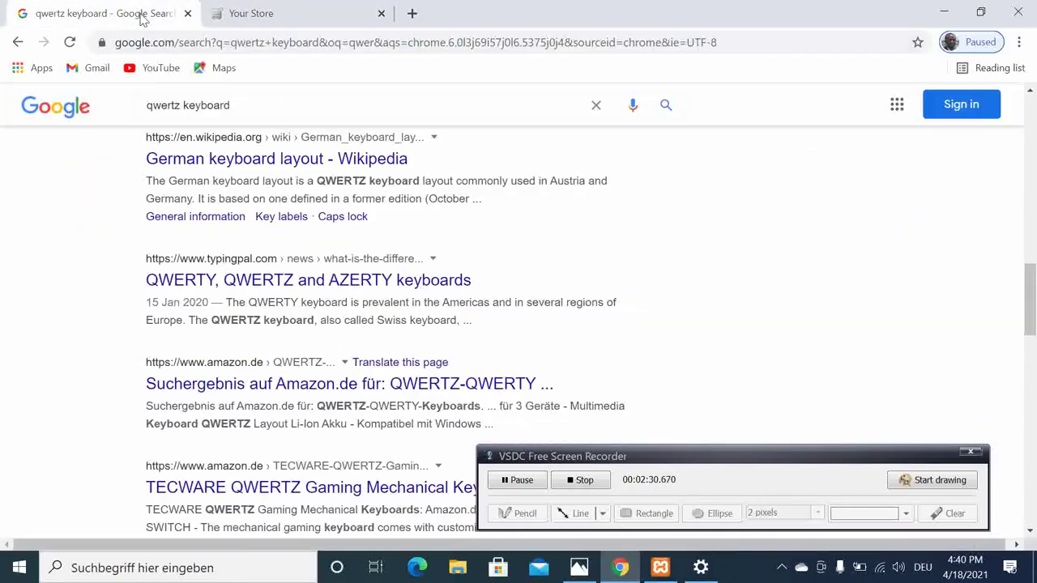
{"action": "scroll", "coordinate": [349, 260], "scroll_direction": "up", "scroll_amount": 4}
{"action": "scroll", "coordinate": [275, 146], "scroll_direction": "up", "scroll_amount": 10}
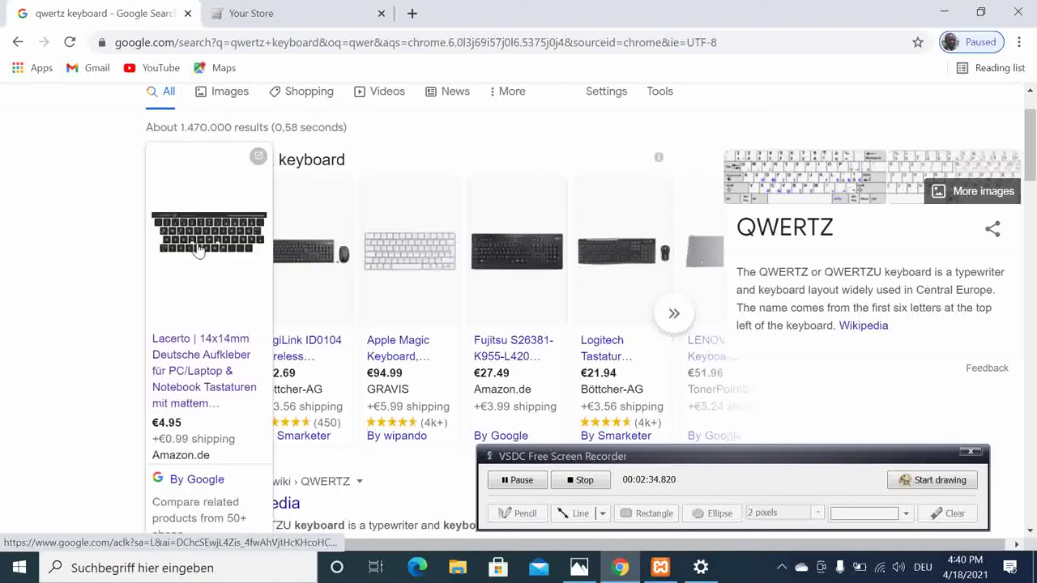
{"action": "left_click", "coordinate": [223, 92]}
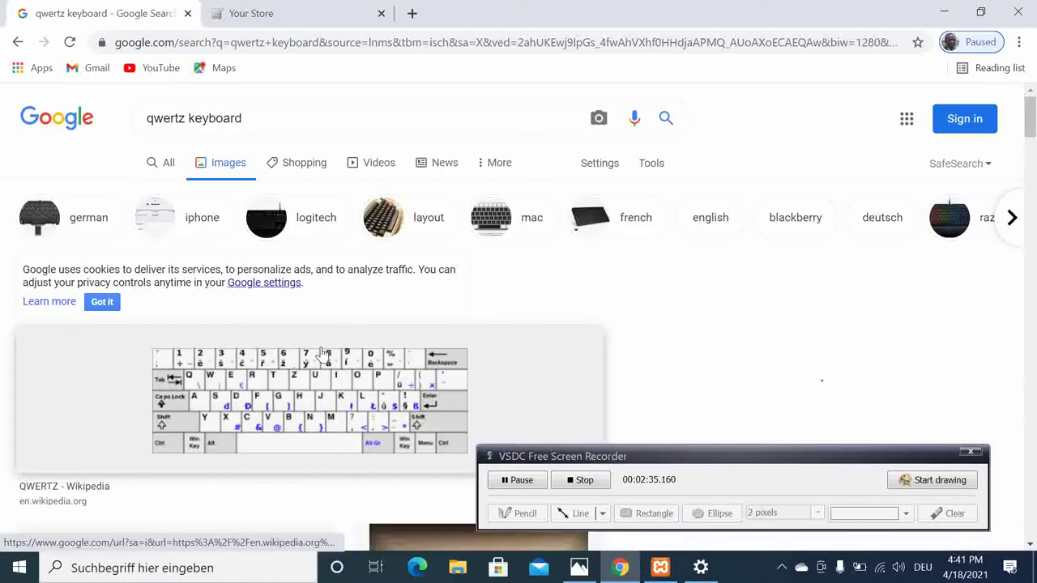
{"action": "left_click", "coordinate": [276, 371]}
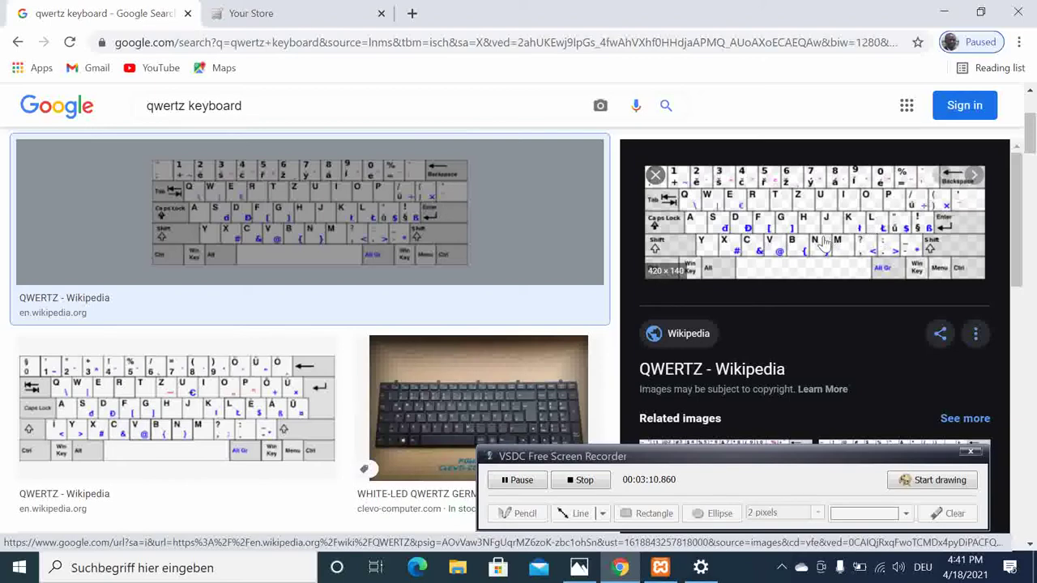
Switch back to Settings and add the Deutsch QWERTZ keyboard to Englisch (Vereinigte Staaten)
{"action": "left_click", "coordinate": [943, 13]}
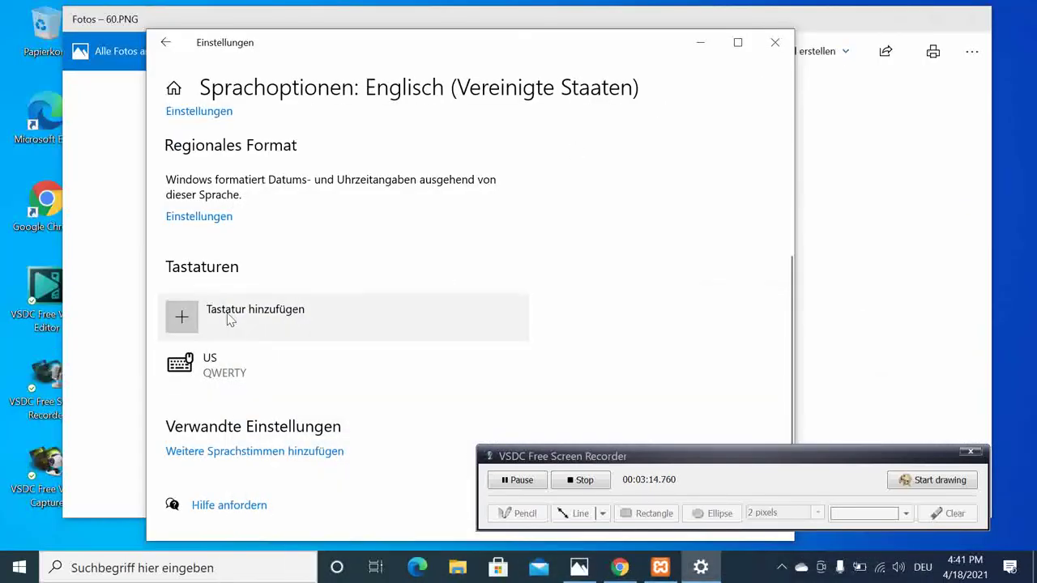
{"action": "left_click", "coordinate": [189, 319]}
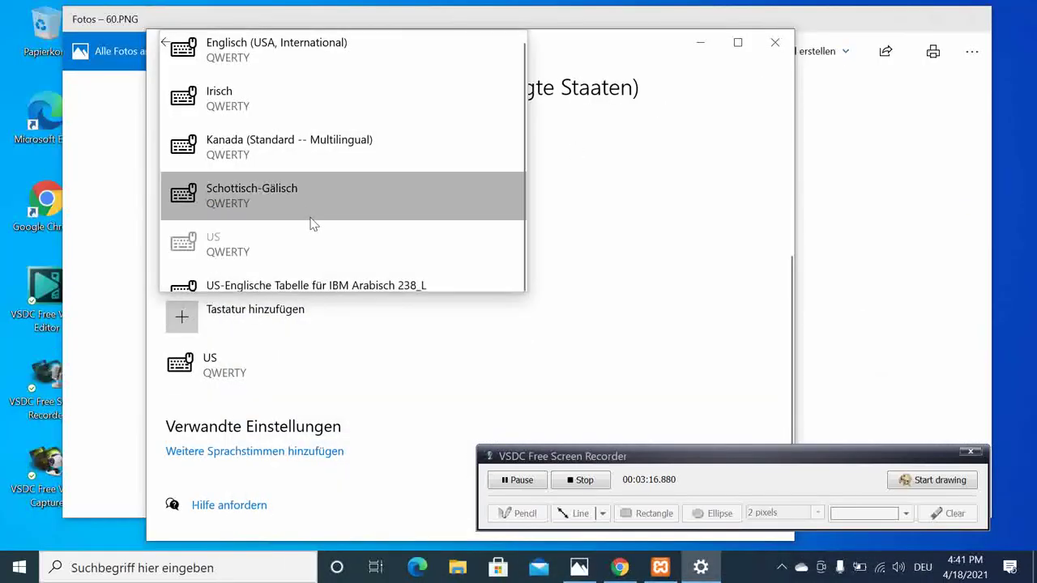
{"action": "scroll", "coordinate": [312, 240], "scroll_direction": "down", "scroll_amount": 5}
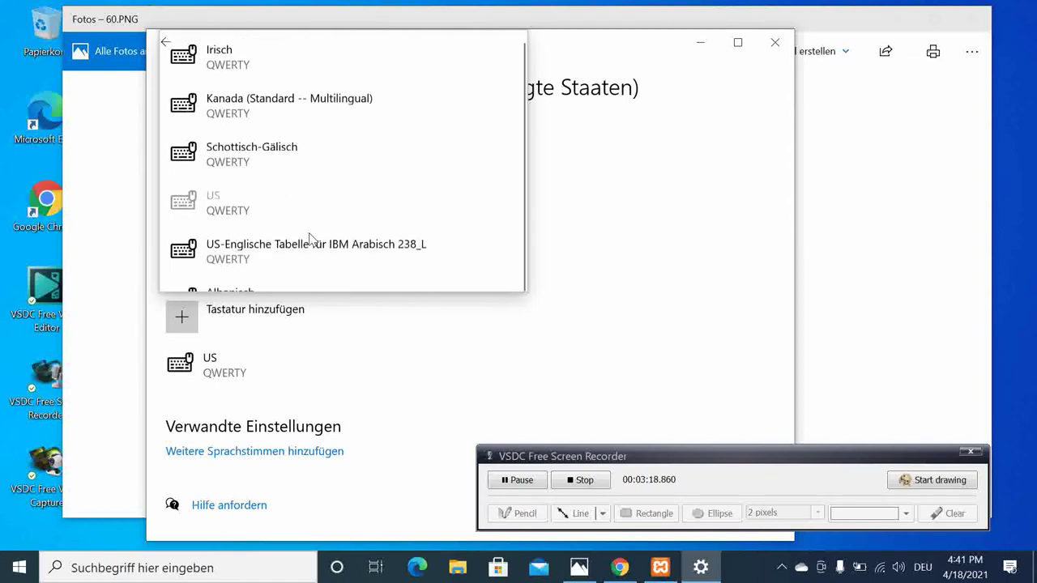
{"action": "scroll", "coordinate": [312, 240], "scroll_direction": "down", "scroll_amount": 20}
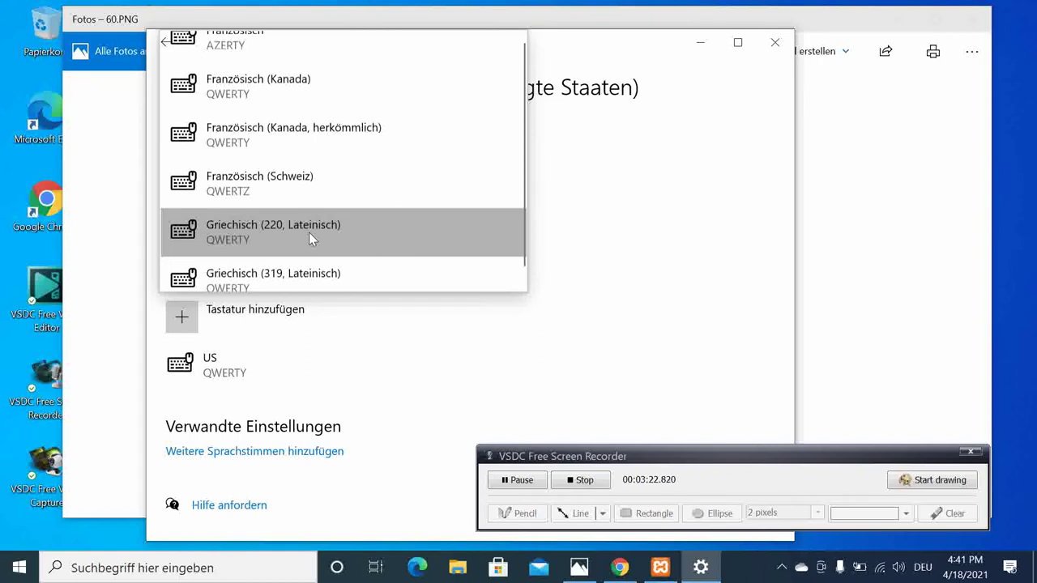
{"action": "scroll", "coordinate": [309, 233], "scroll_direction": "down", "scroll_amount": 3}
{"action": "scroll", "coordinate": [309, 232], "scroll_direction": "up", "scroll_amount": 1}
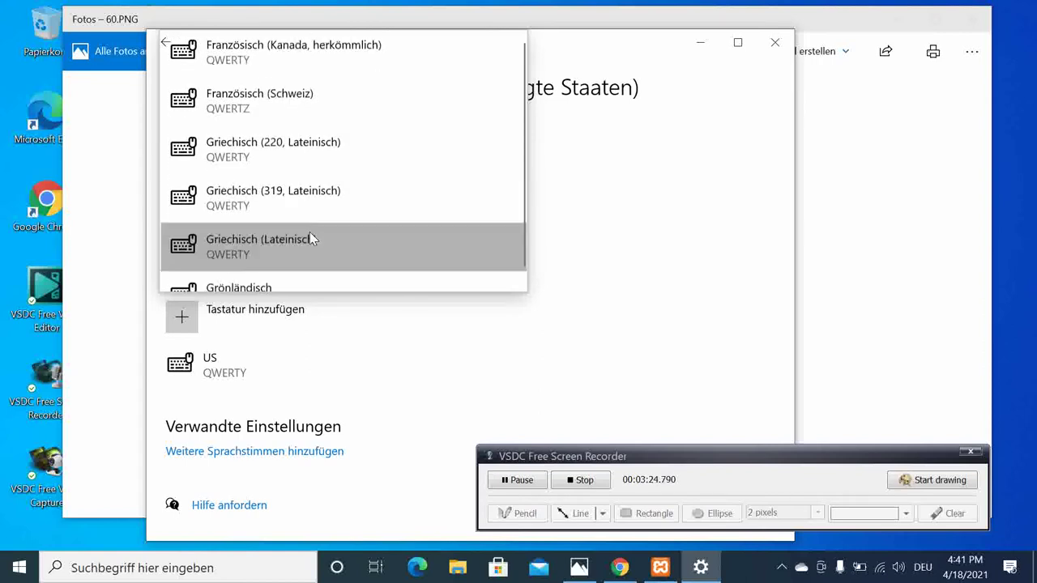
{"action": "scroll", "coordinate": [311, 231], "scroll_direction": "up", "scroll_amount": 4}
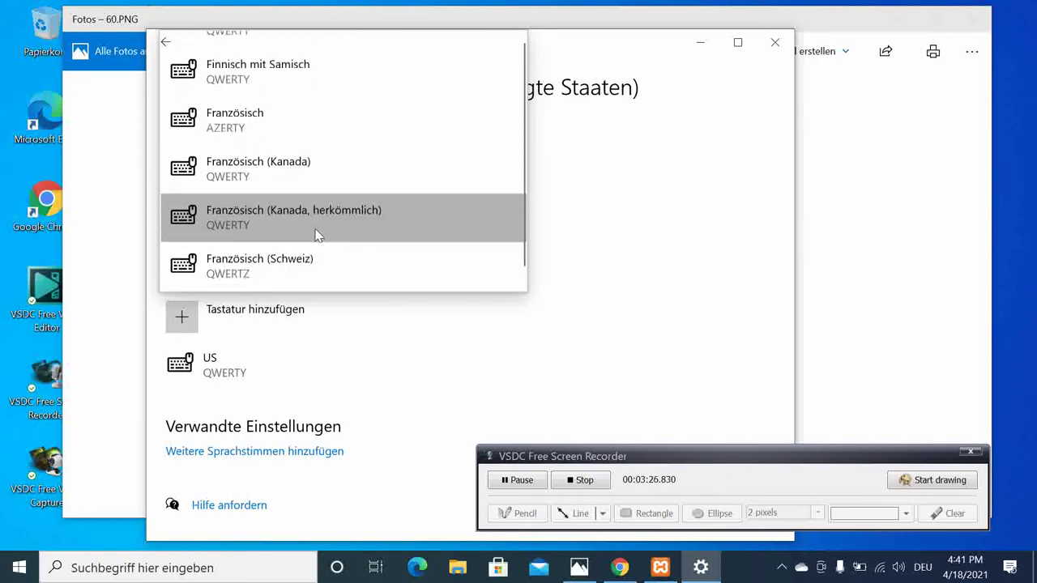
{"action": "scroll", "coordinate": [316, 235], "scroll_direction": "up", "scroll_amount": 1}
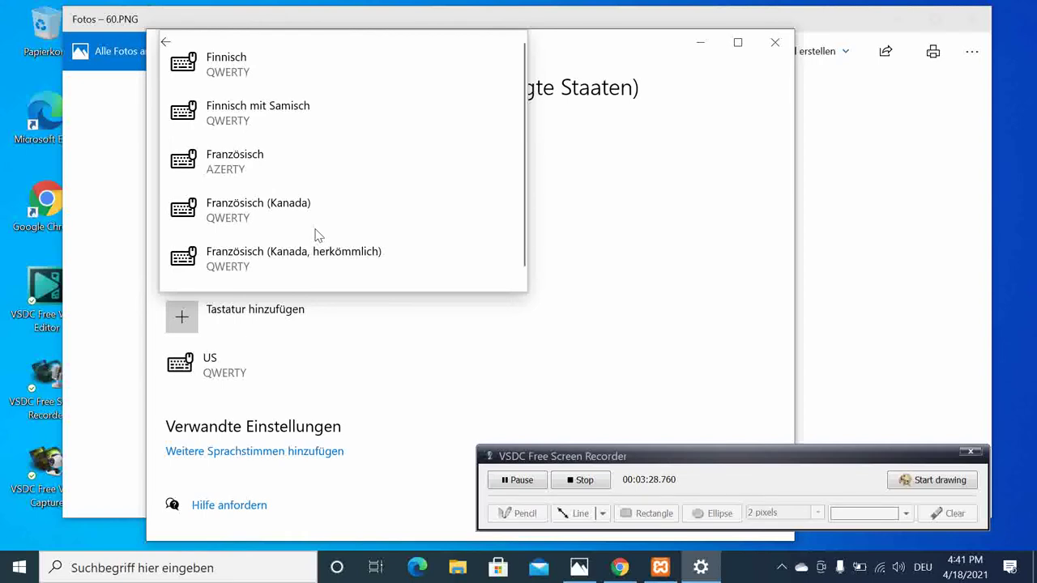
{"action": "scroll", "coordinate": [316, 235], "scroll_direction": "up", "scroll_amount": 3}
{"action": "left_click", "coordinate": [316, 230]}
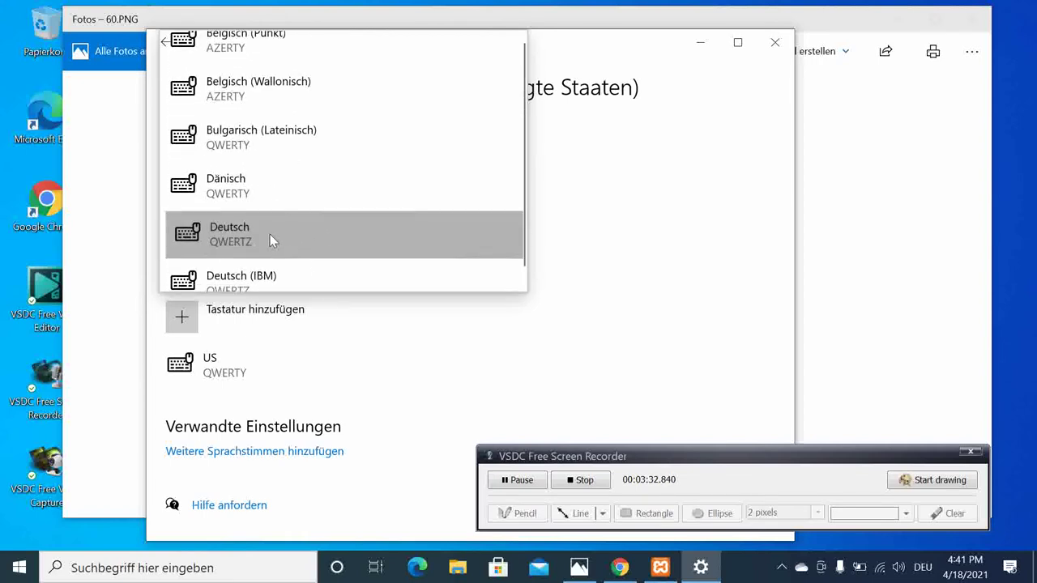
Remove the US QWERTY keyboard from Englisch (Vereinigte Staaten) and return to the Sprache page
{"action": "left_click", "coordinate": [272, 384]}
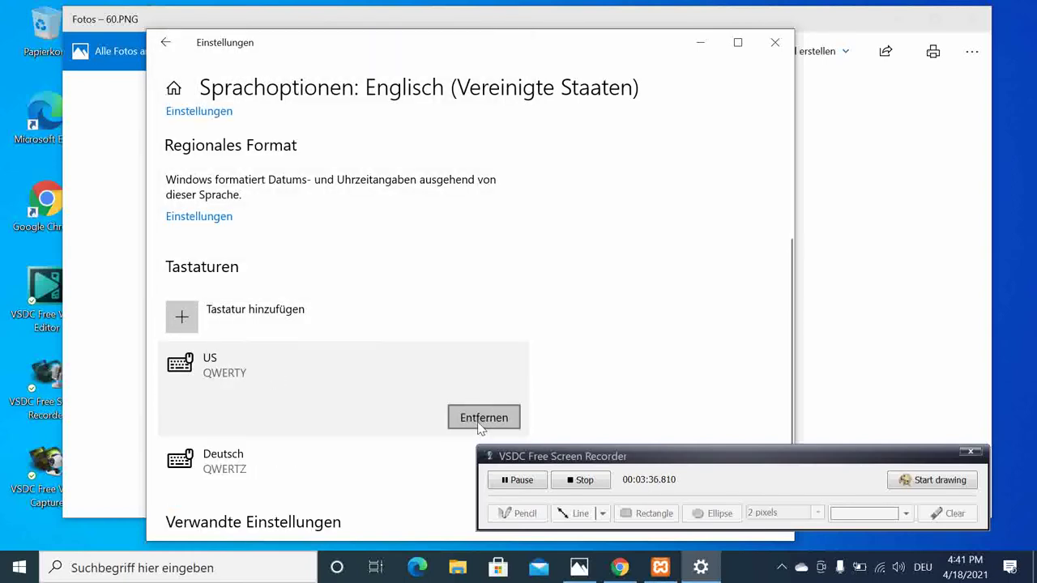
{"action": "left_click", "coordinate": [480, 422]}
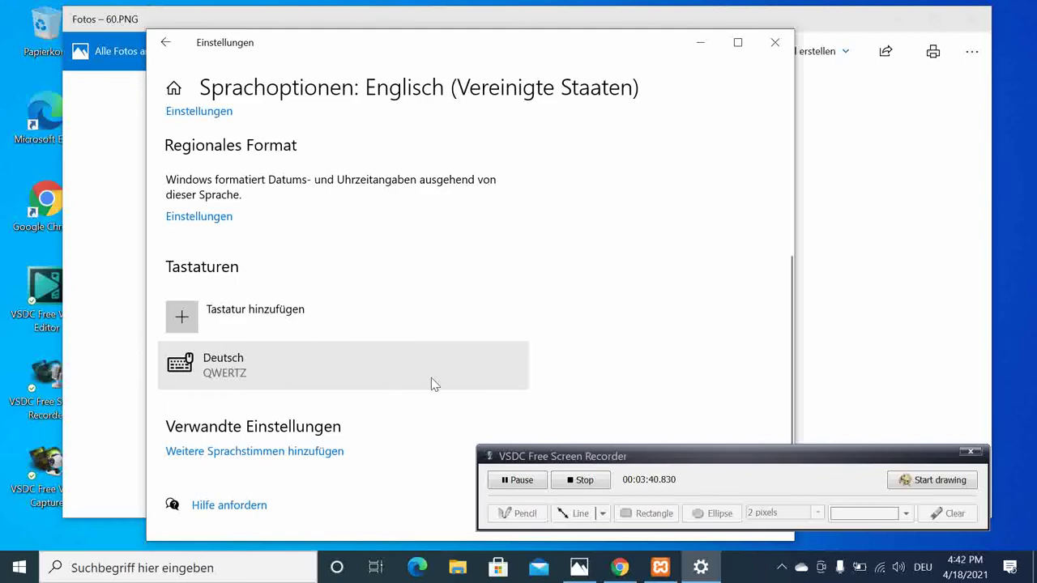
{"action": "left_click", "coordinate": [165, 43]}
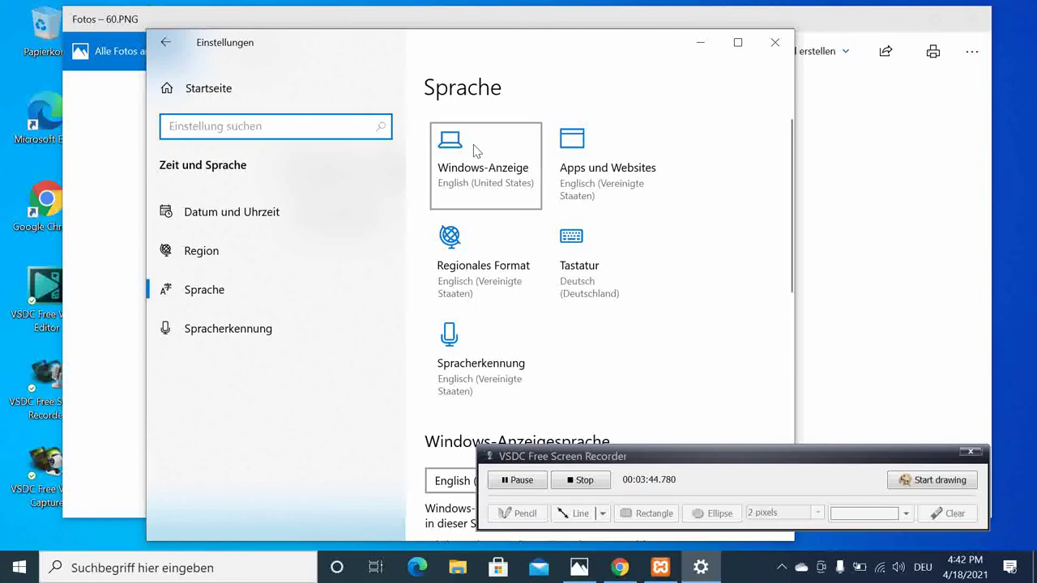
Set the Windows display language to Deutsch (Deutschland)
{"action": "left_click", "coordinate": [472, 182]}
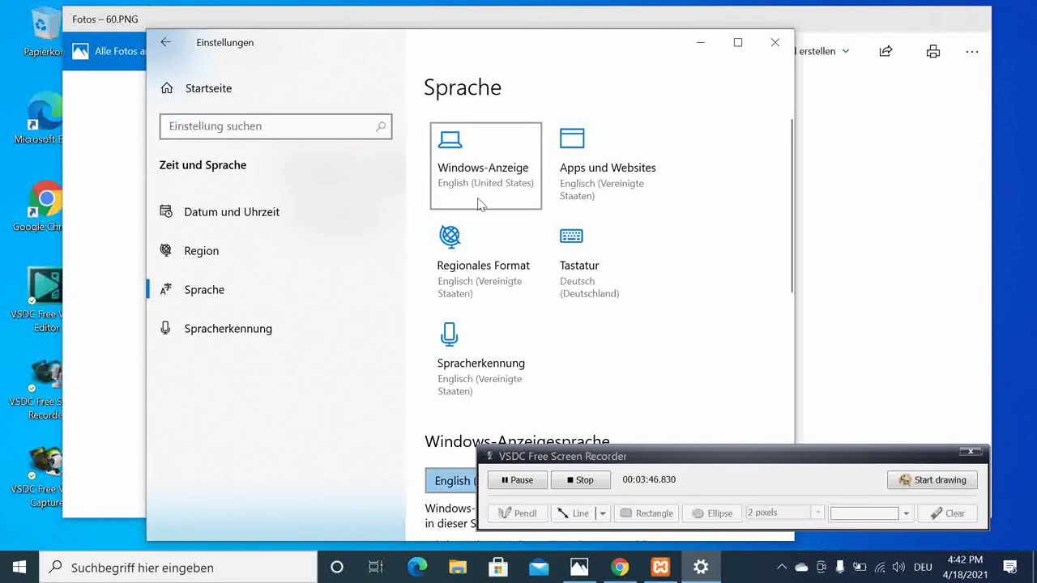
{"action": "left_click_drag", "start_coordinate": [620, 456], "coordinate": [8, 383]}
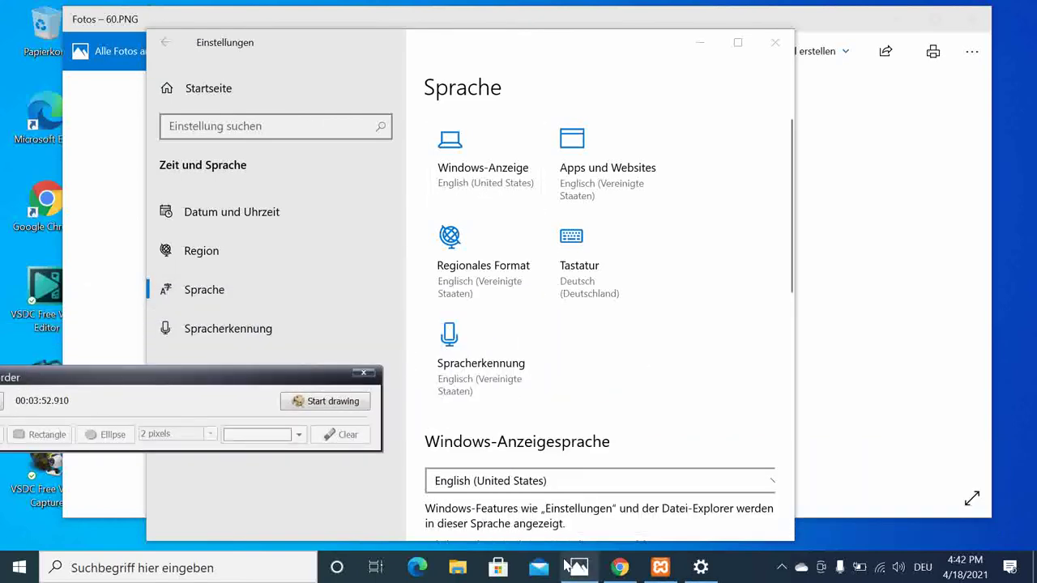
{"action": "left_click", "coordinate": [567, 481]}
{"action": "left_click", "coordinate": [553, 462]}
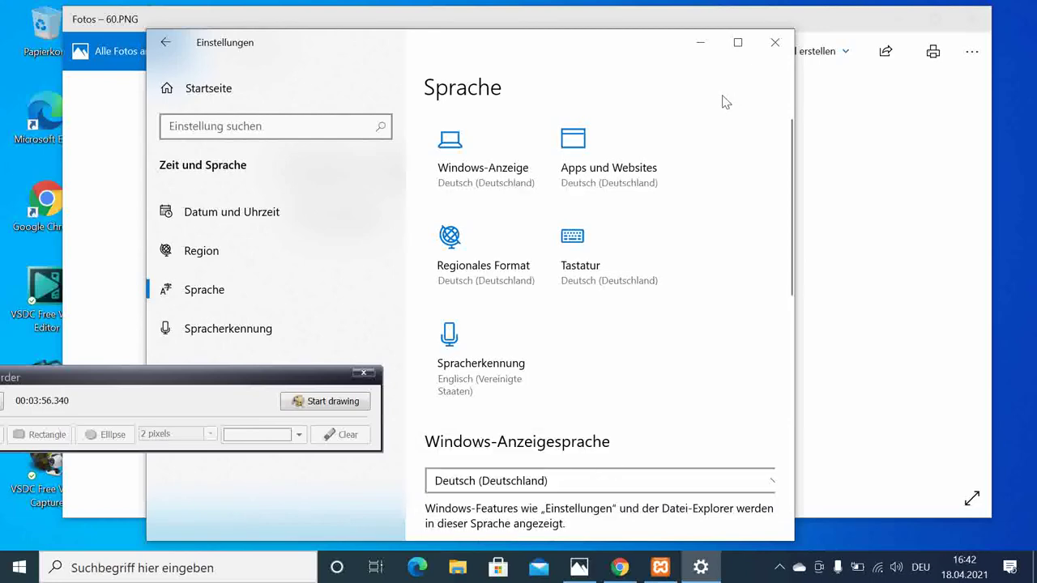
Set the speech recognition language to Deutsch (Deutschland) in the Spracherkennung settings
{"action": "left_click", "coordinate": [496, 358]}
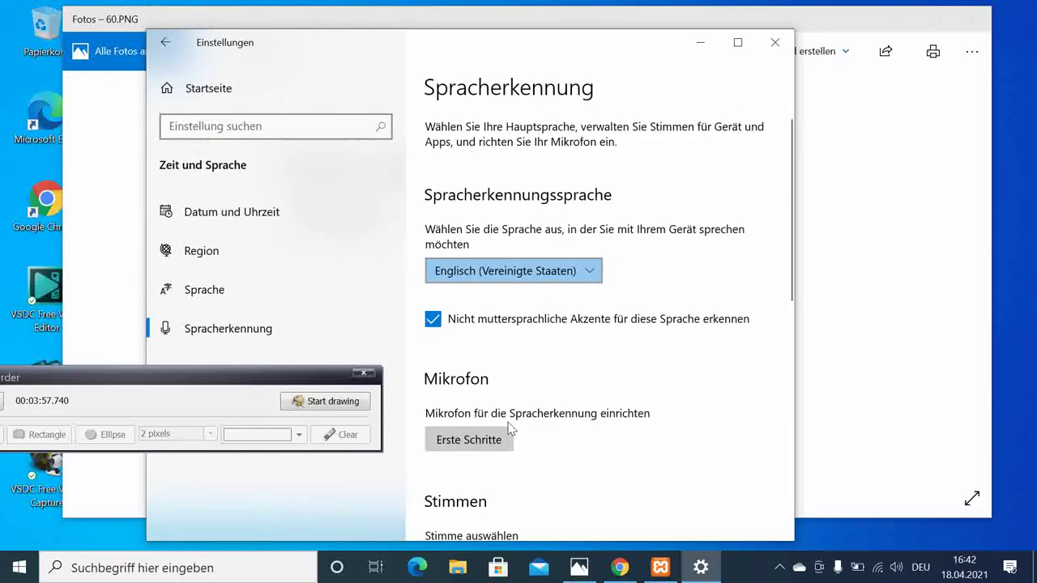
{"action": "left_click", "coordinate": [538, 272]}
{"action": "left_click", "coordinate": [540, 251]}
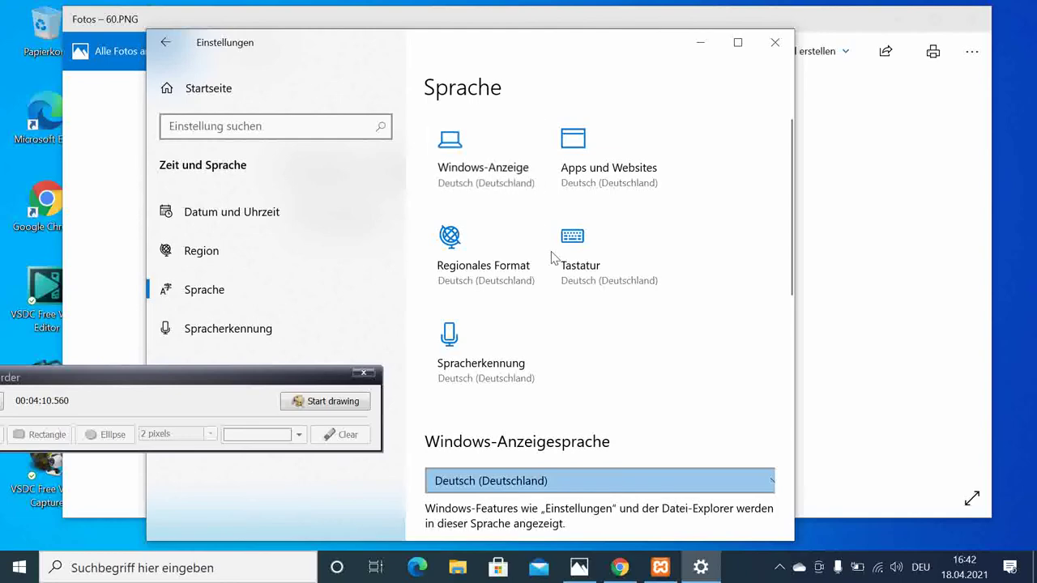
Set the Windows display language to English (United States) and decline signing out immediately
{"action": "left_click", "coordinate": [545, 485]}
{"action": "left_click", "coordinate": [536, 507]}
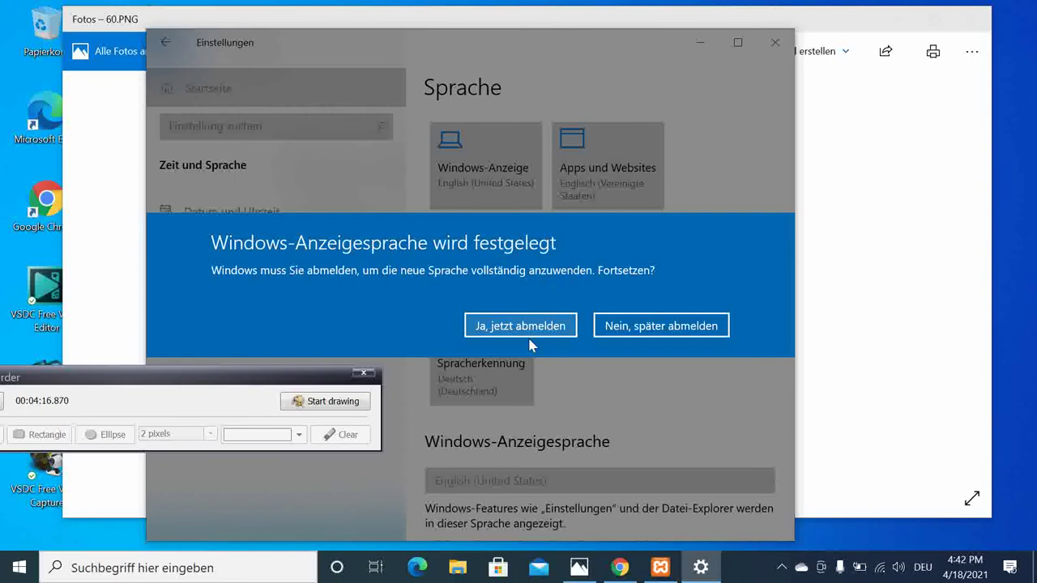
{"action": "left_click", "coordinate": [687, 328]}
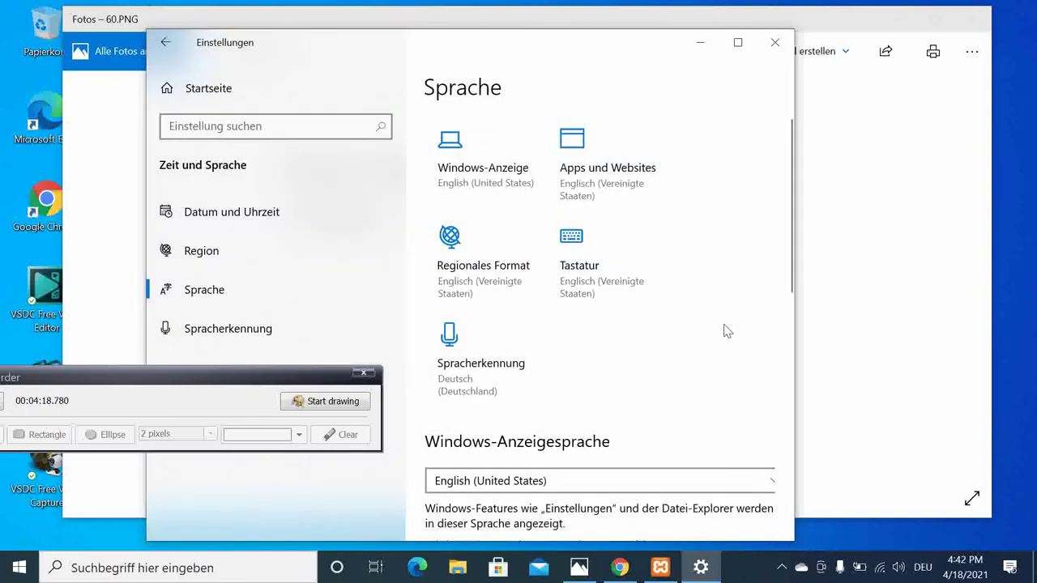
Set the speech recognition language to Englisch (Vereinigte Staaten) and enable recognition of non-native accents for it
{"action": "left_click", "coordinate": [496, 380]}
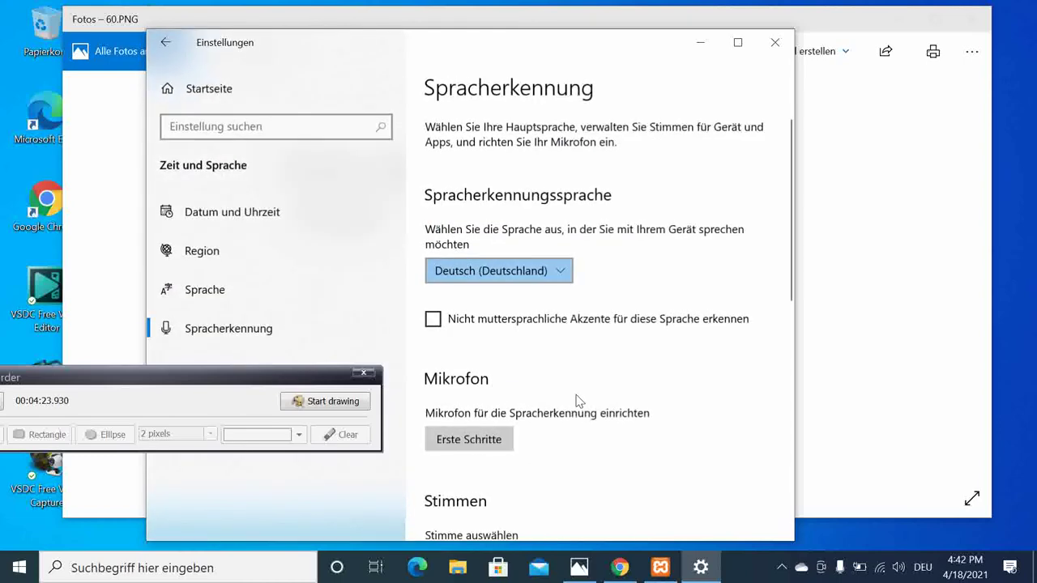
{"action": "left_click", "coordinate": [556, 276]}
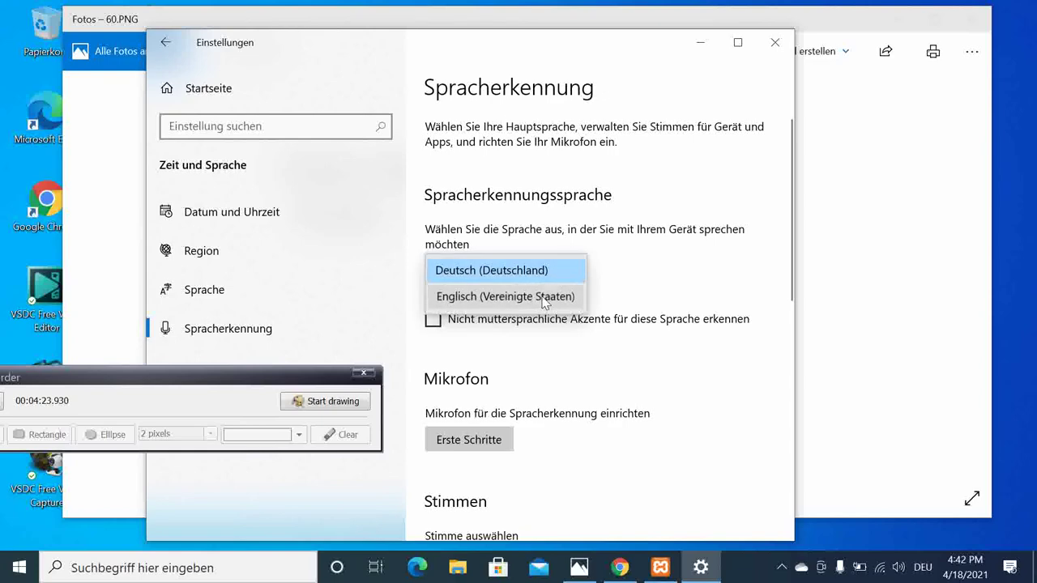
{"action": "left_click", "coordinate": [494, 297]}
{"action": "left_click", "coordinate": [436, 321]}
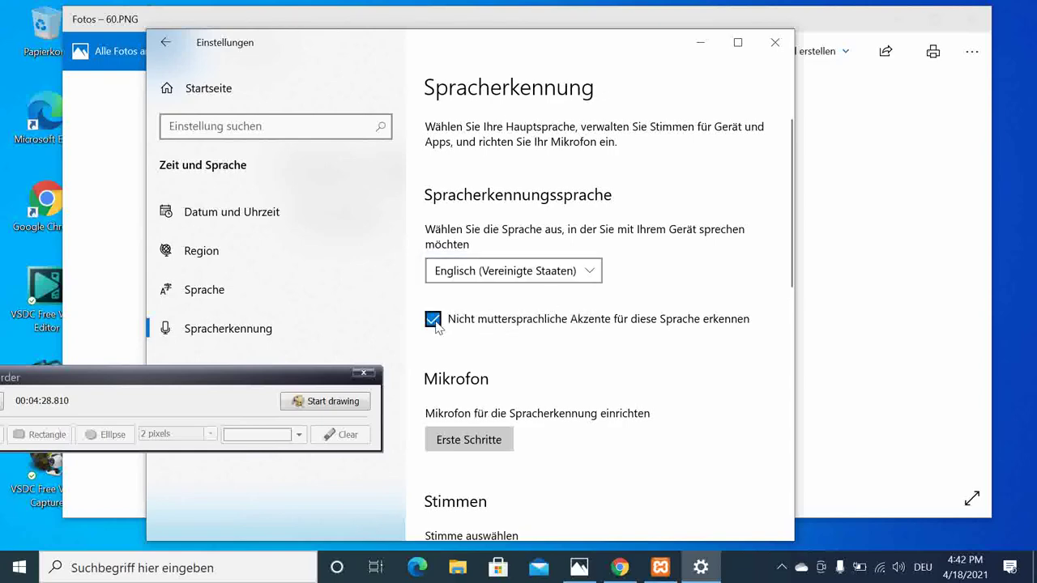
Look through the voice settings and the display language, preferred languages and related settings on the Sprache page
{"action": "scroll", "coordinate": [541, 444], "scroll_direction": "down", "scroll_amount": 5}
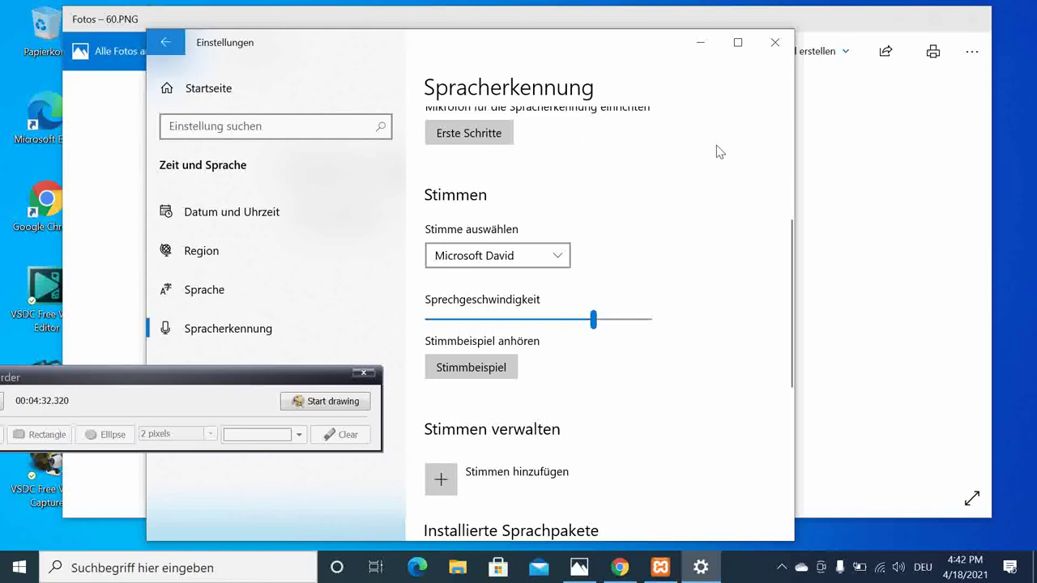
{"action": "scroll", "coordinate": [727, 231], "scroll_direction": "down", "scroll_amount": 4}
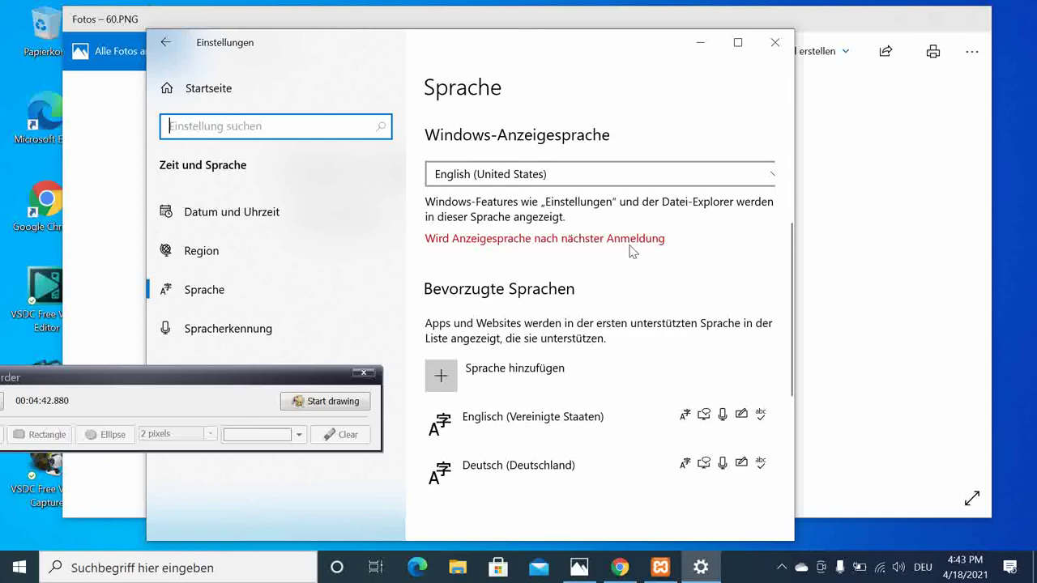
{"action": "scroll", "coordinate": [637, 356], "scroll_direction": "down", "scroll_amount": 3}
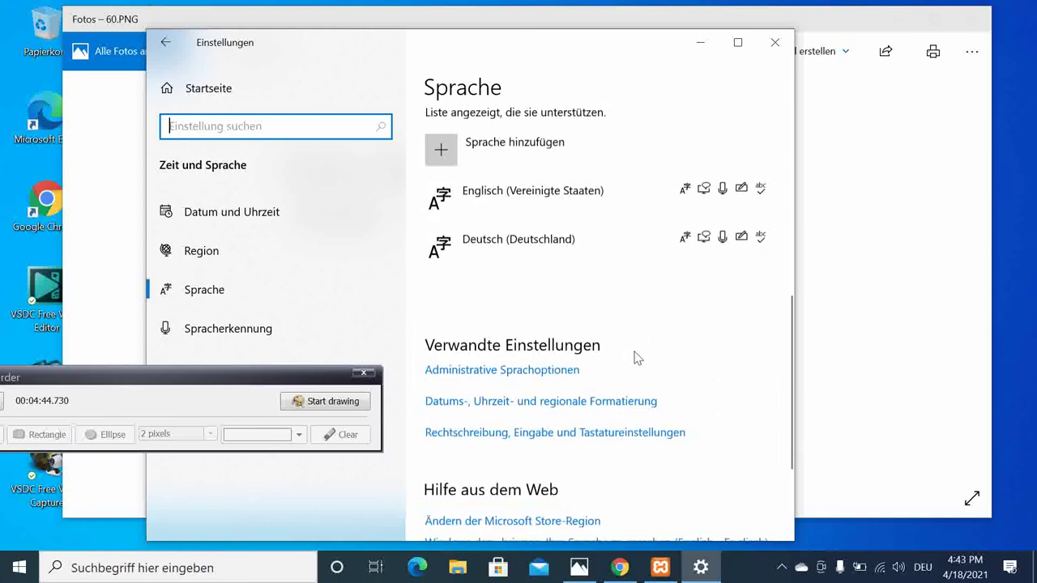
{"action": "scroll", "coordinate": [640, 350], "scroll_direction": "up", "scroll_amount": 3}
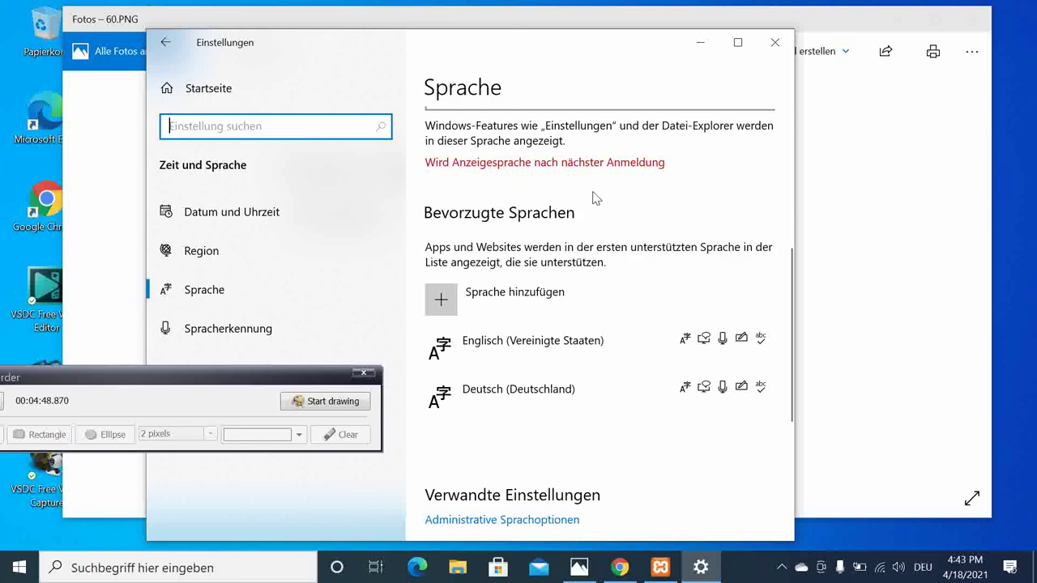
{"action": "scroll", "coordinate": [595, 199], "scroll_direction": "down", "scroll_amount": 3}
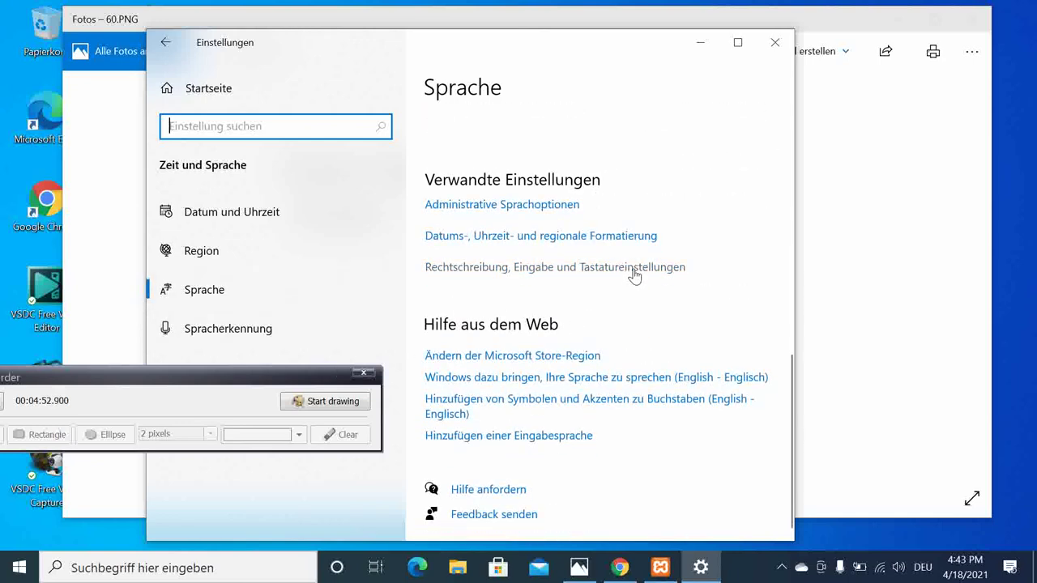
{"action": "scroll", "coordinate": [634, 274], "scroll_direction": "up", "scroll_amount": 10}
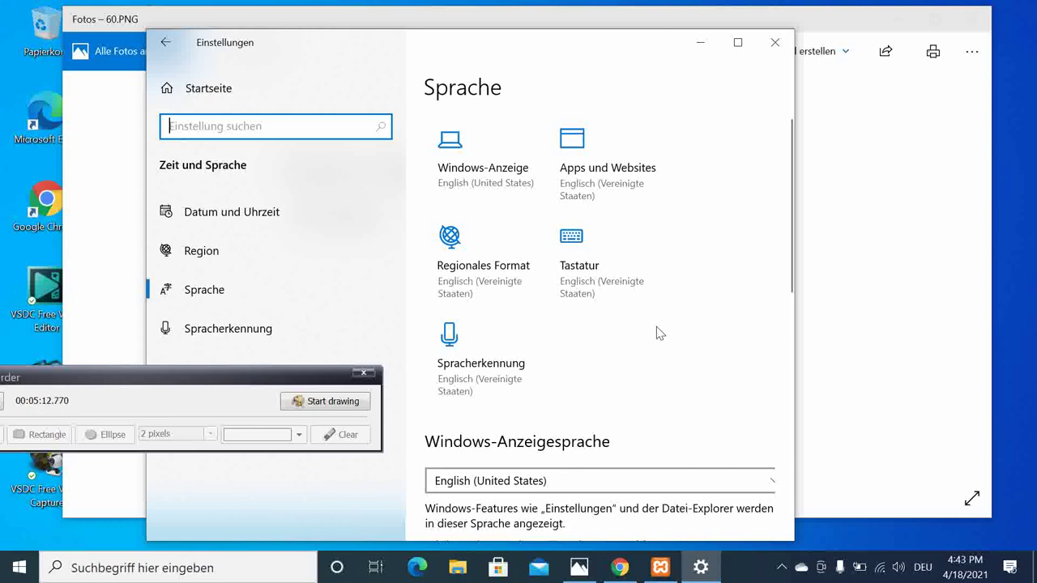
{"action": "left_click_drag", "start_coordinate": [87, 386], "coordinate": [197, 379]}
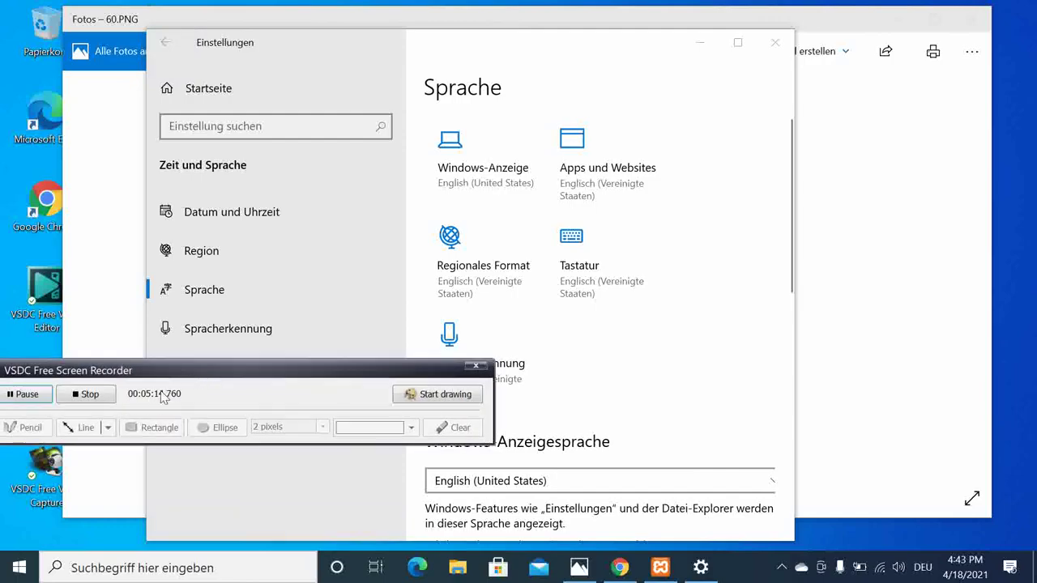